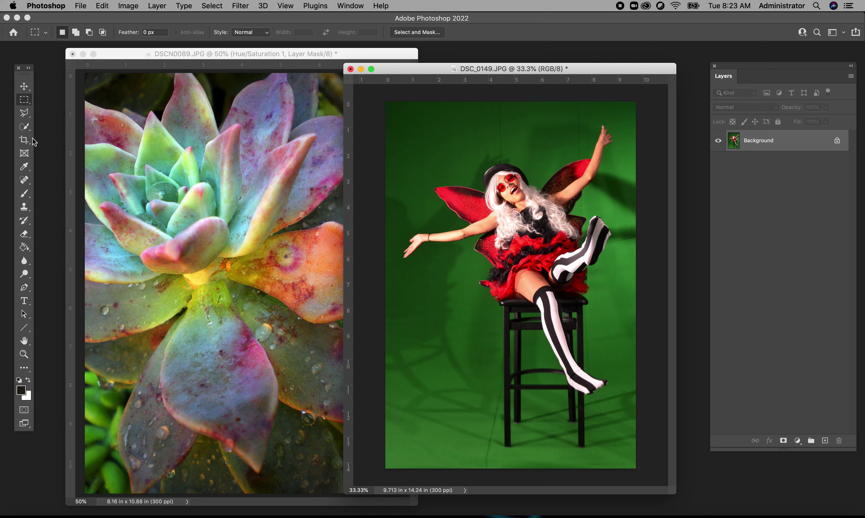
- Select the woman in DSC_0149.JPG by enclosing her in a rectangle with the Object Selection tool
left_click(29, 131)
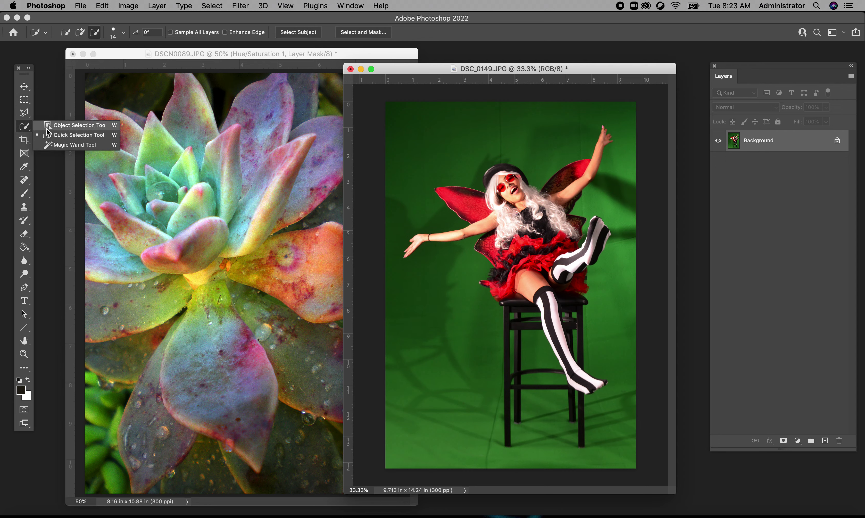
left_click(75, 127)
left_click_drag(401, 122, 628, 410)
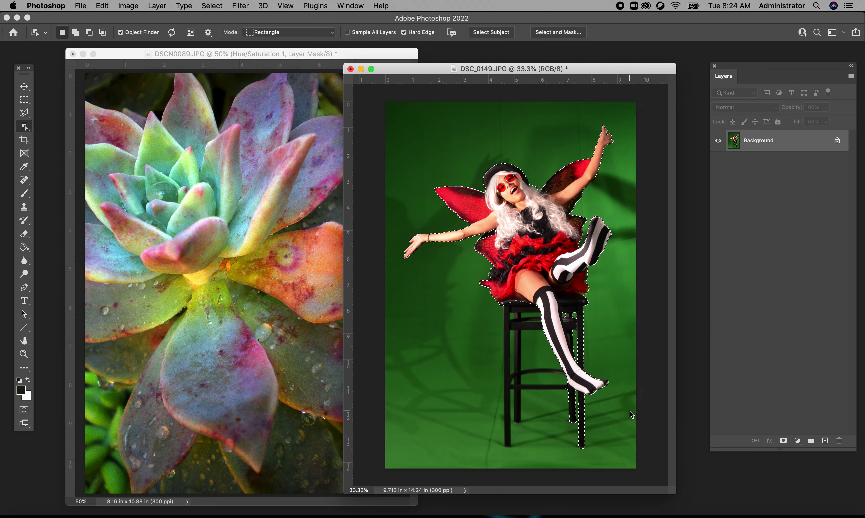
- Subtract the stool legs from the selection using the Quick Selection tool with an 84 px brush
right_click(30, 129)
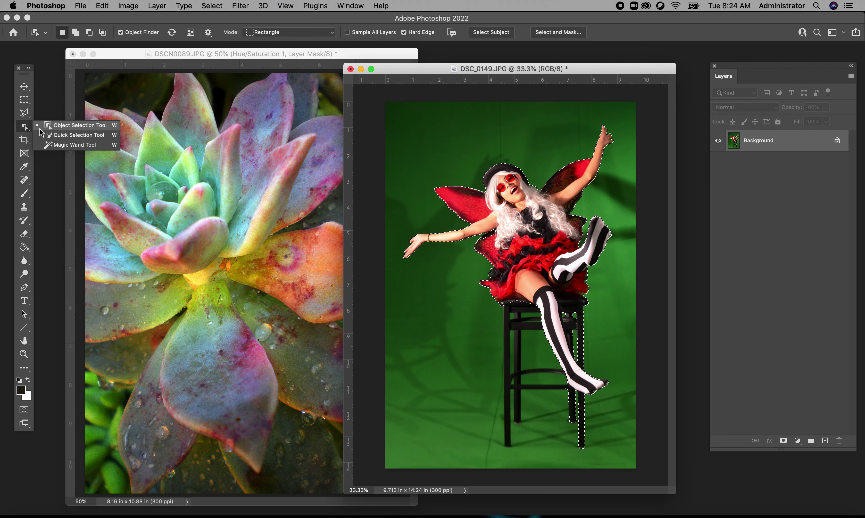
left_click(63, 135)
left_click(100, 32)
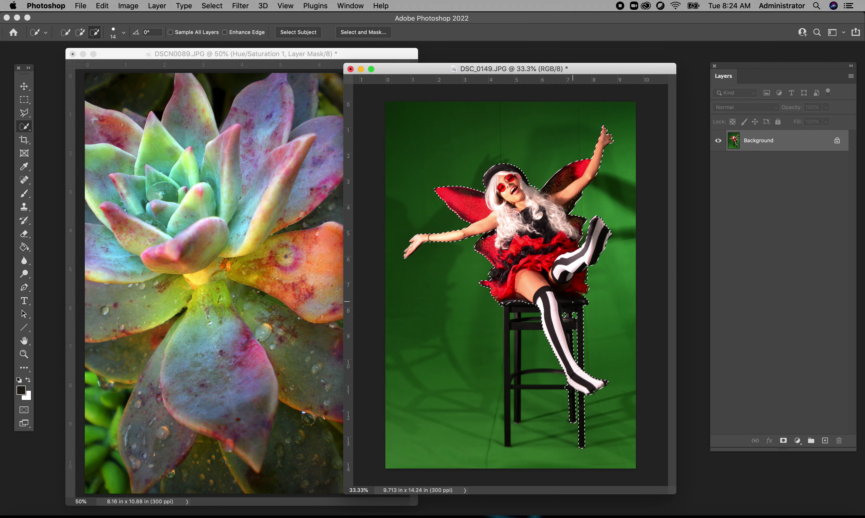
left_click(124, 33)
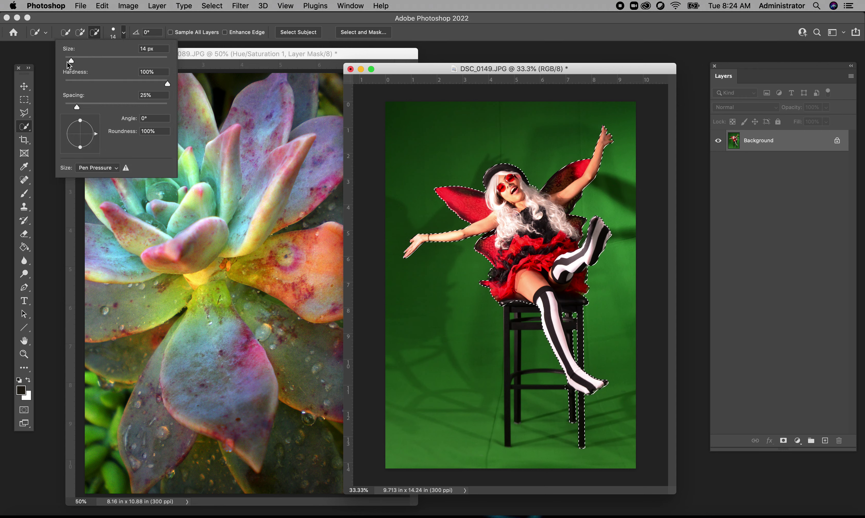
left_click_drag(73, 59, 108, 60)
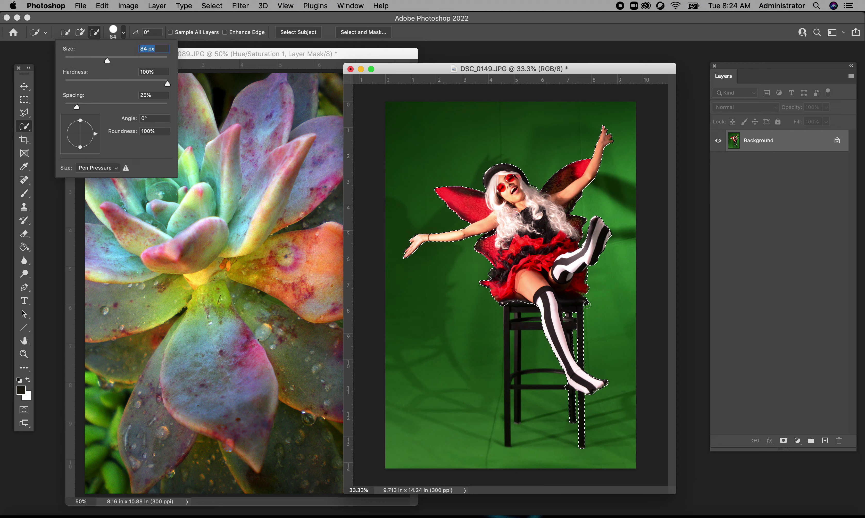
key("Return")
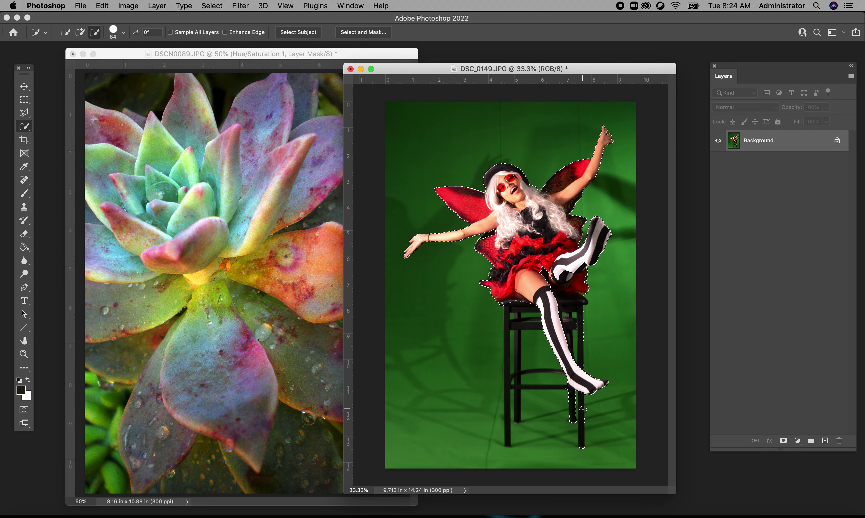
left_click(584, 446)
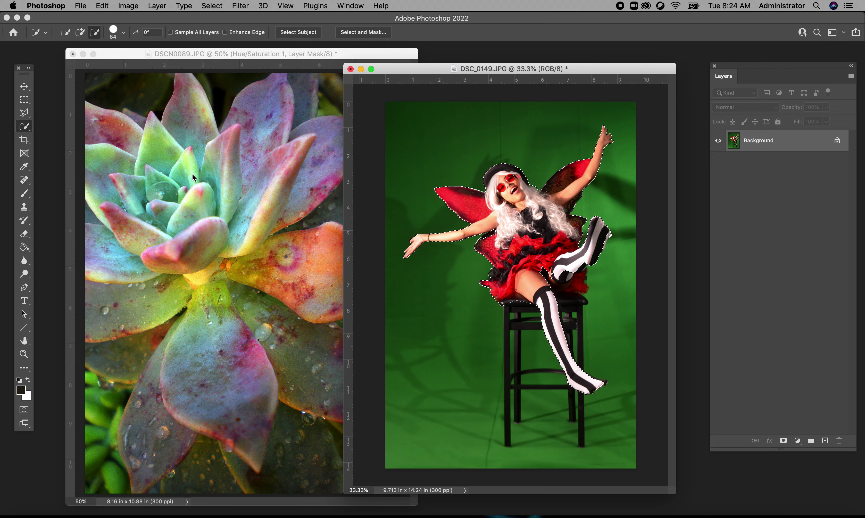
- Add the toes of the woman's lowered foot back to the selection using a 62 px Quick Selection brush
left_click(80, 32)
left_click(123, 32)
left_click(97, 59)
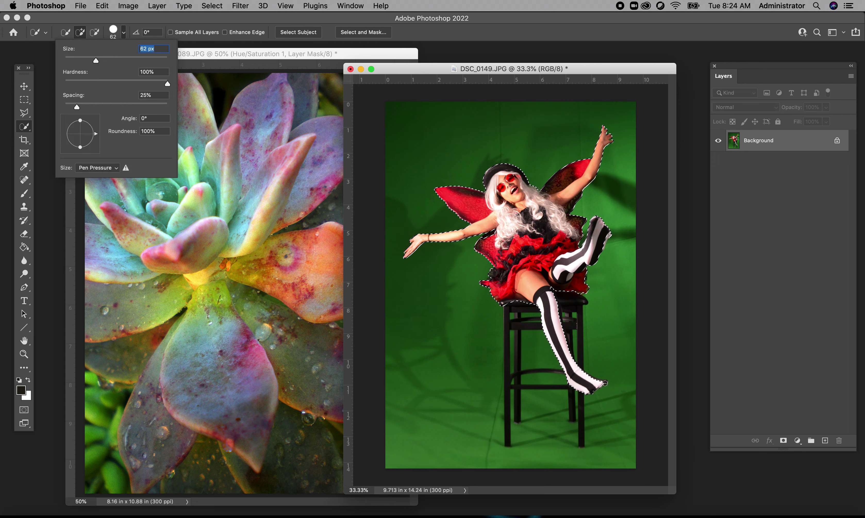
left_click(604, 383)
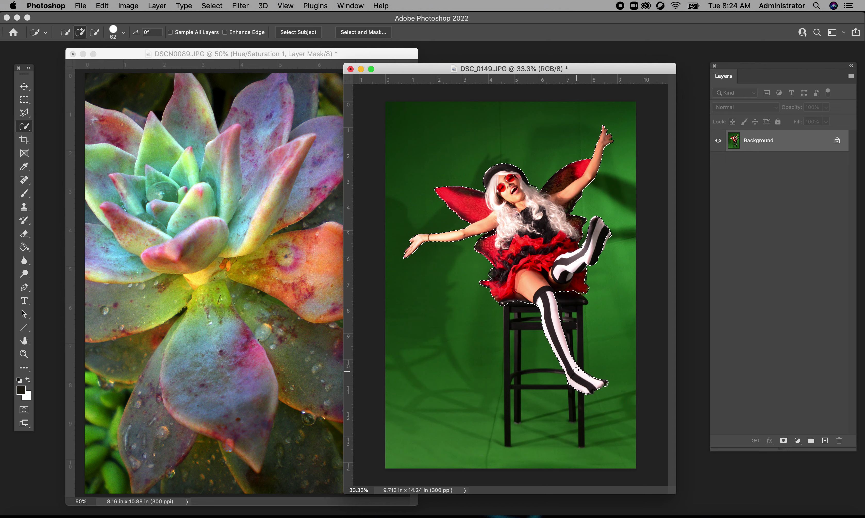
- Set the Quick Selection tool to subtract from the selection with a 16 px brush
left_click(94, 32)
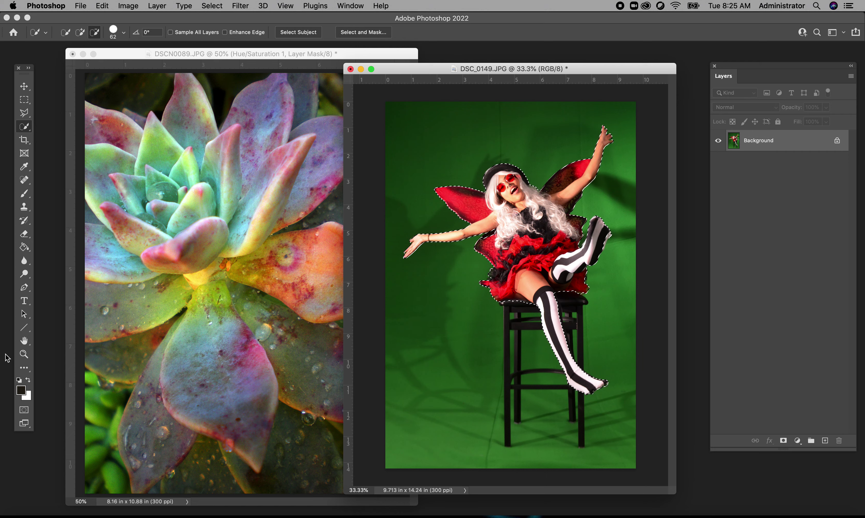
left_click(24, 355)
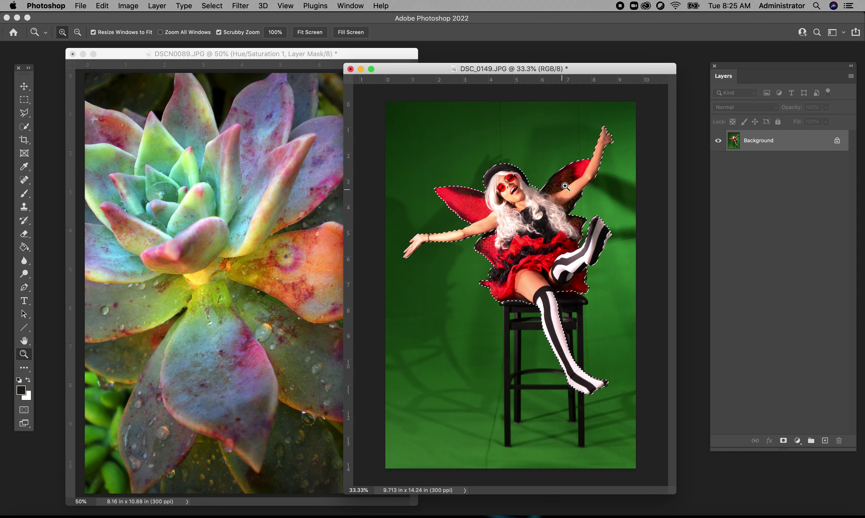
left_click(612, 140)
left_click(698, 120)
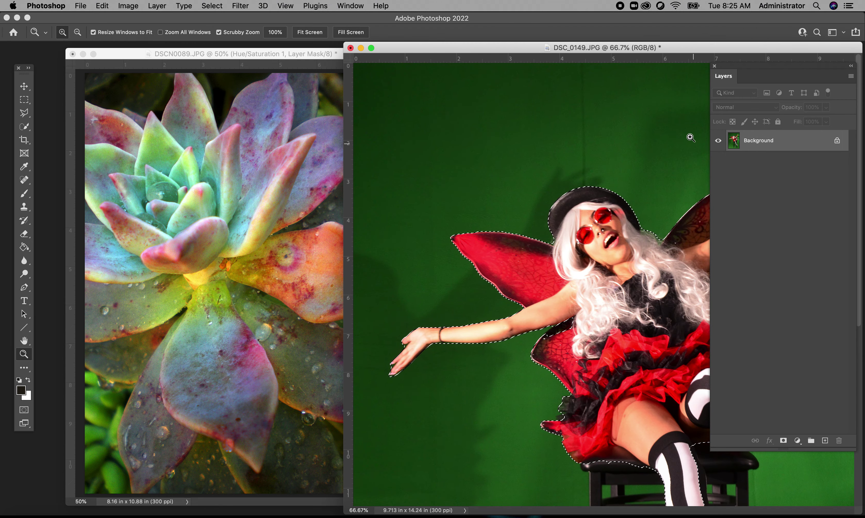
left_click_drag(682, 48, 434, 75)
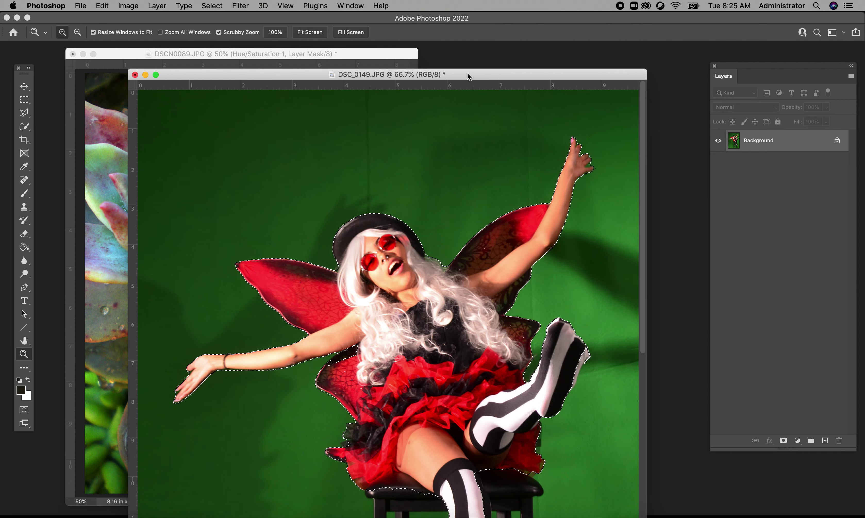
left_click(586, 163)
left_click_drag(653, 49, 469, 27)
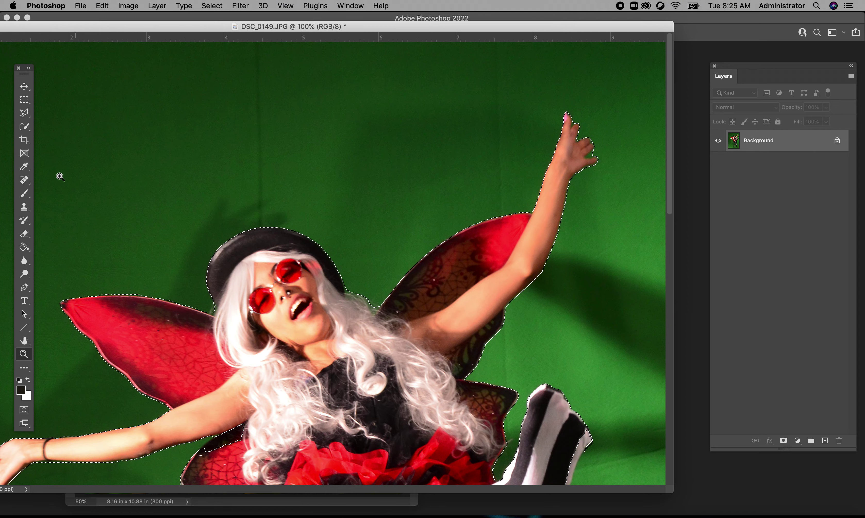
left_click(25, 128)
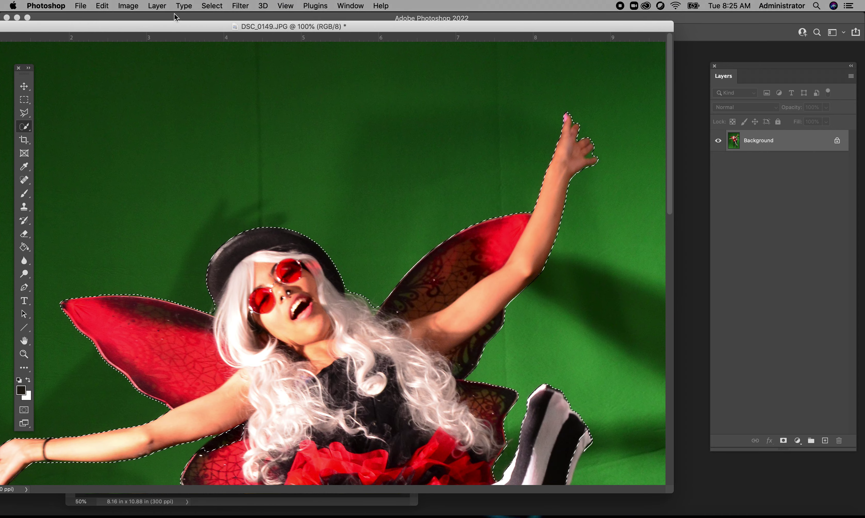
left_click_drag(174, 27, 175, 52)
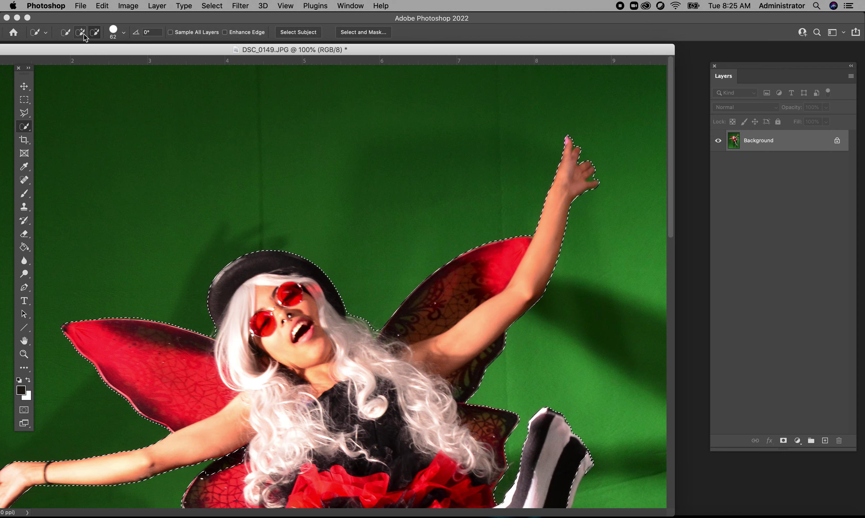
left_click(124, 32)
left_click_drag(95, 61, 72, 61)
key("Return")
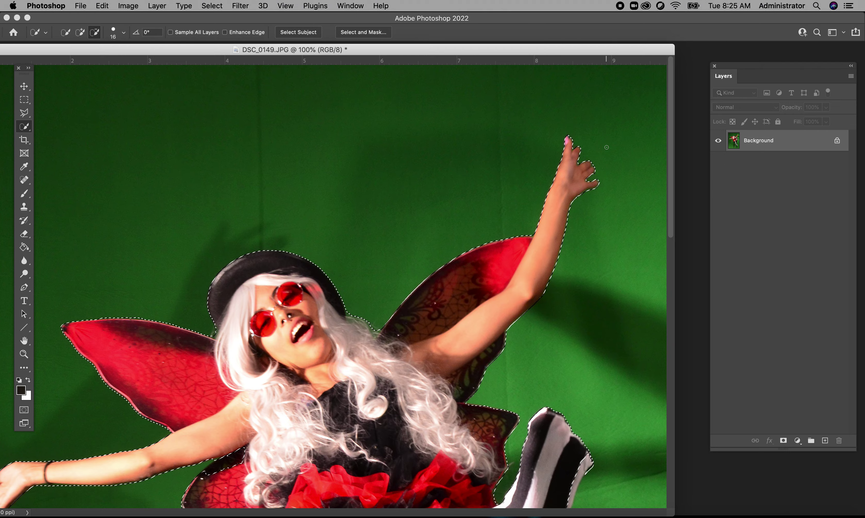
- Refine the selection edge between the red skirt and the stool seat by alternately subtracting and adding small areas
left_click_drag(669, 166, 663, 278)
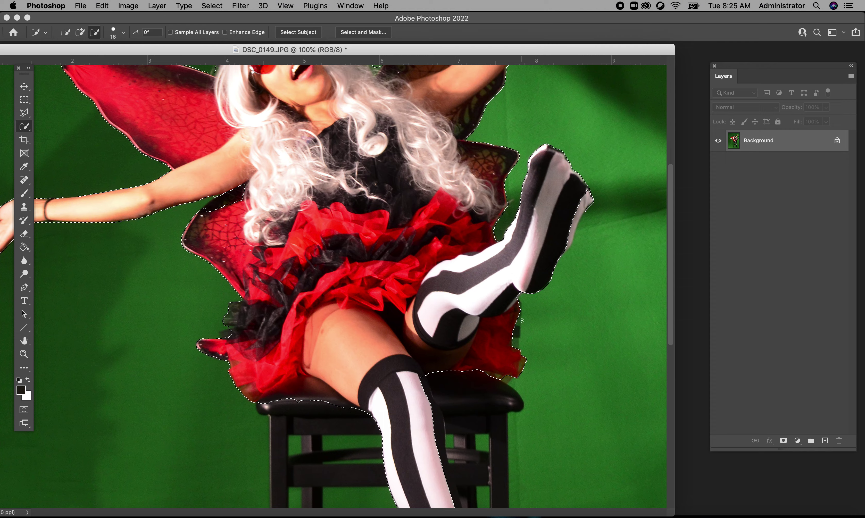
left_click(80, 32)
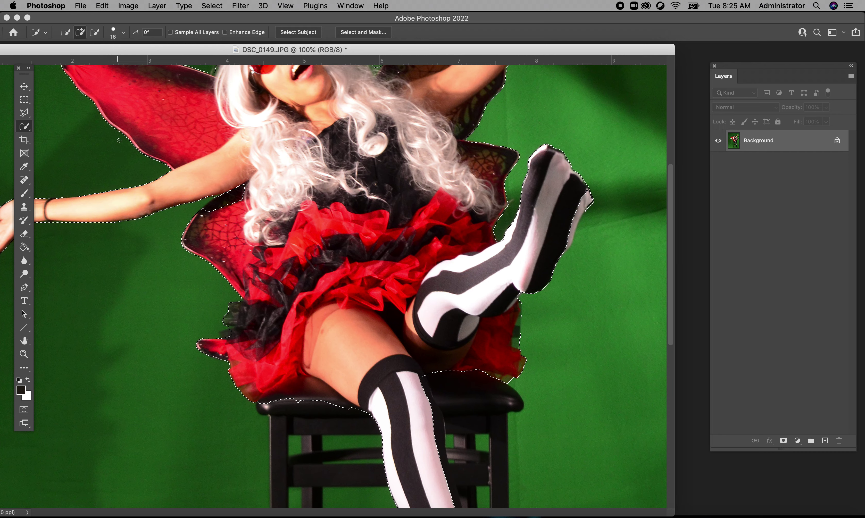
left_click(95, 32)
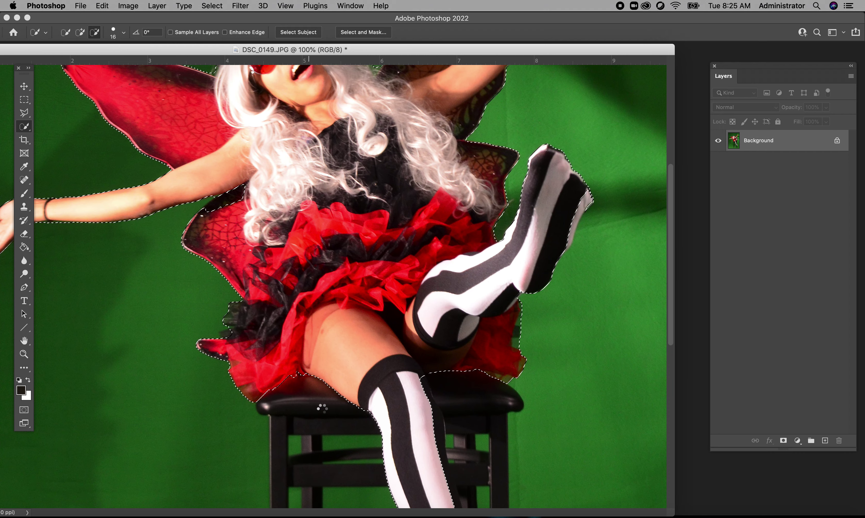
left_click(80, 32)
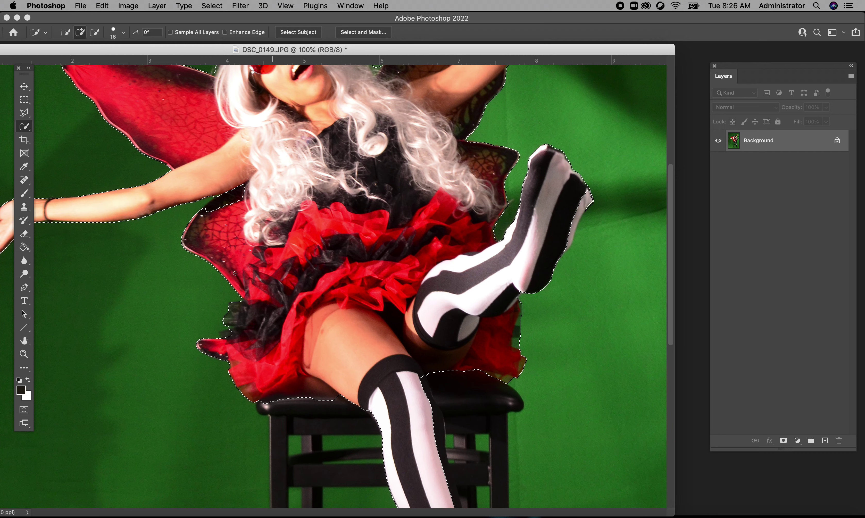
left_click(95, 32)
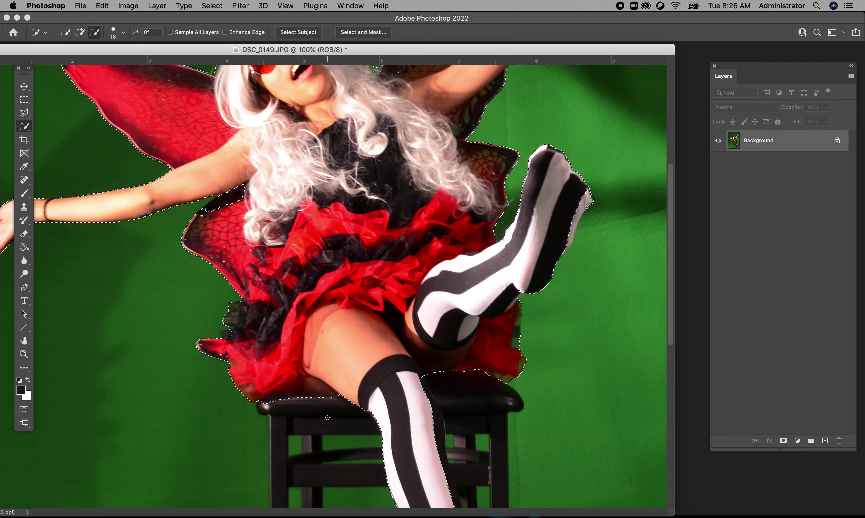
left_click(80, 32)
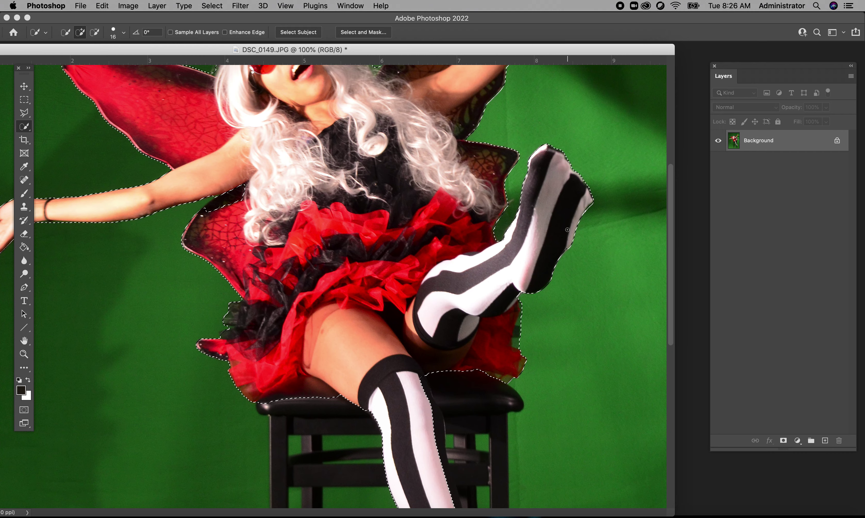
- Add the missing heel edge of the lowered striped sock to the selection
left_click_drag(670, 202, 673, 313)
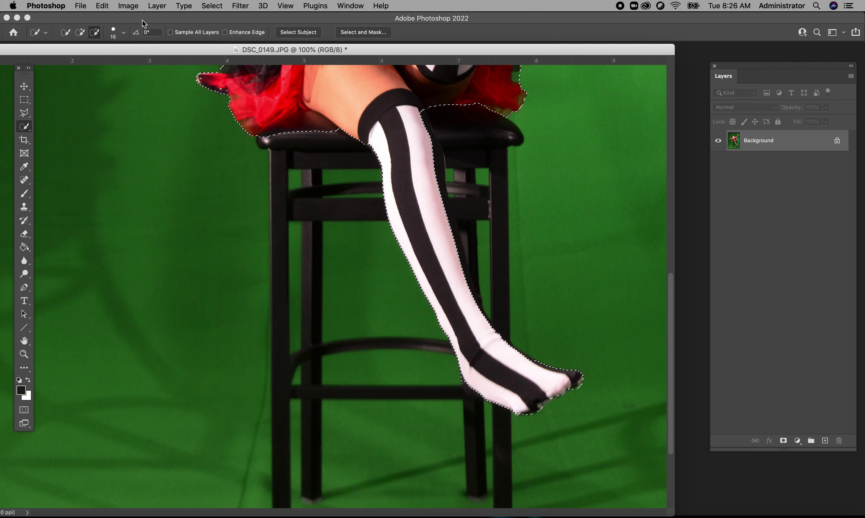
key("shift")
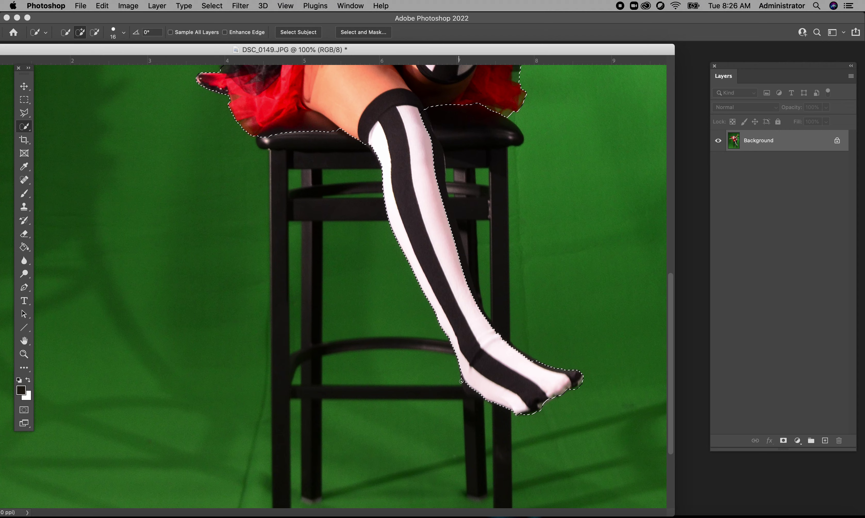
left_click_drag(465, 381, 482, 395)
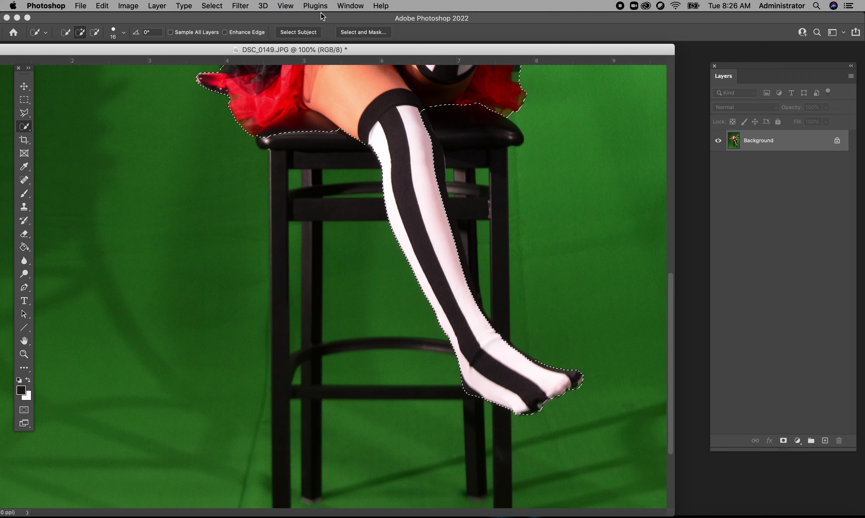
- Open the woman's selection in Select and Mask and set the Quick Selection brush size to 69
left_click(286, 6)
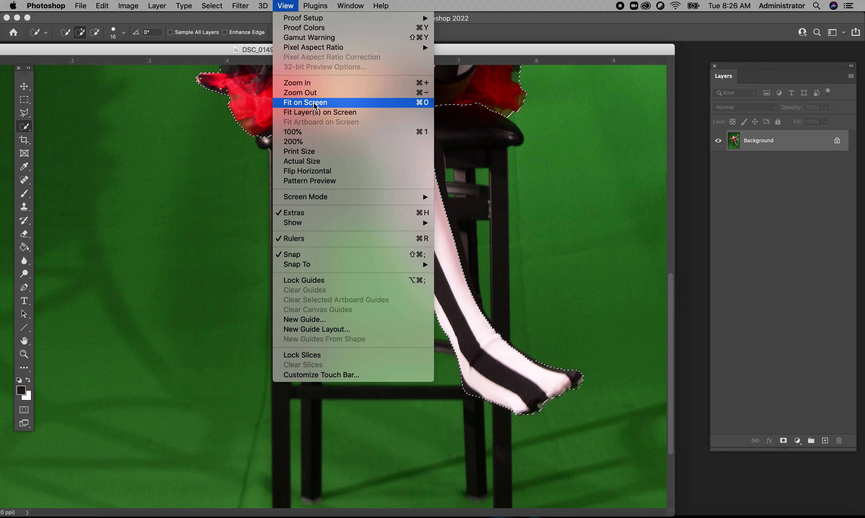
left_click(315, 104)
left_click_drag(266, 52, 559, 62)
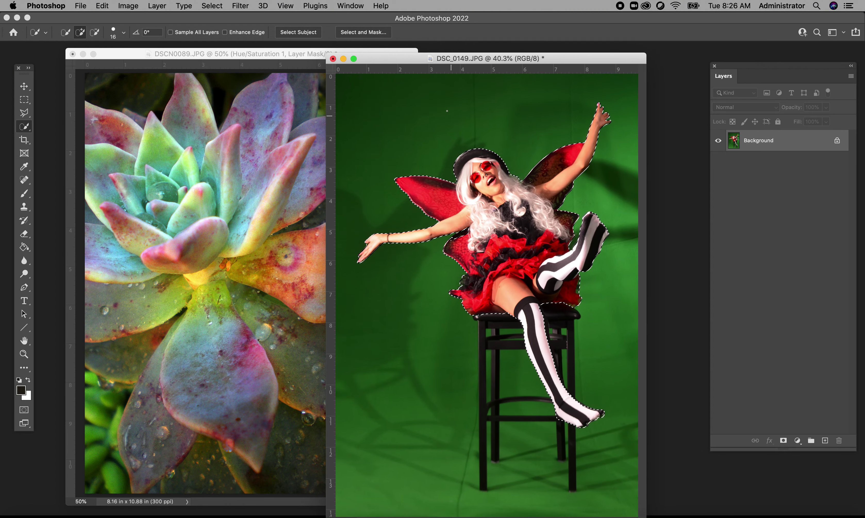
left_click(364, 31)
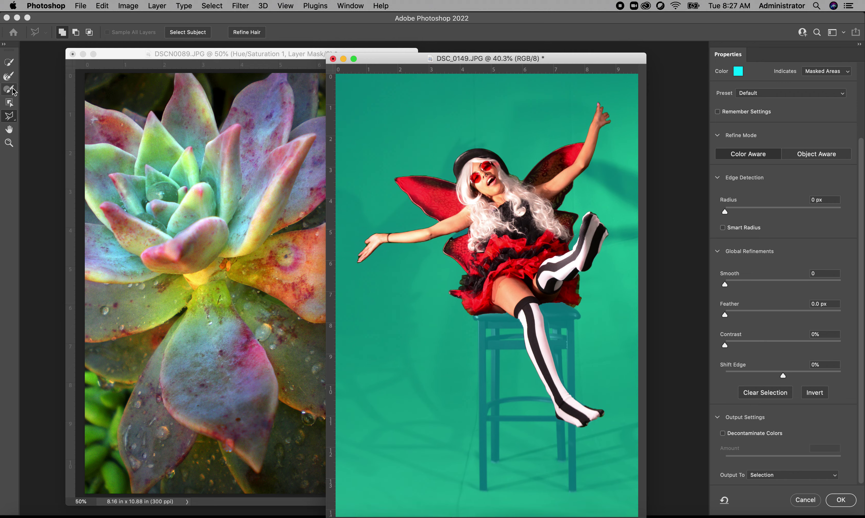
left_click(10, 63)
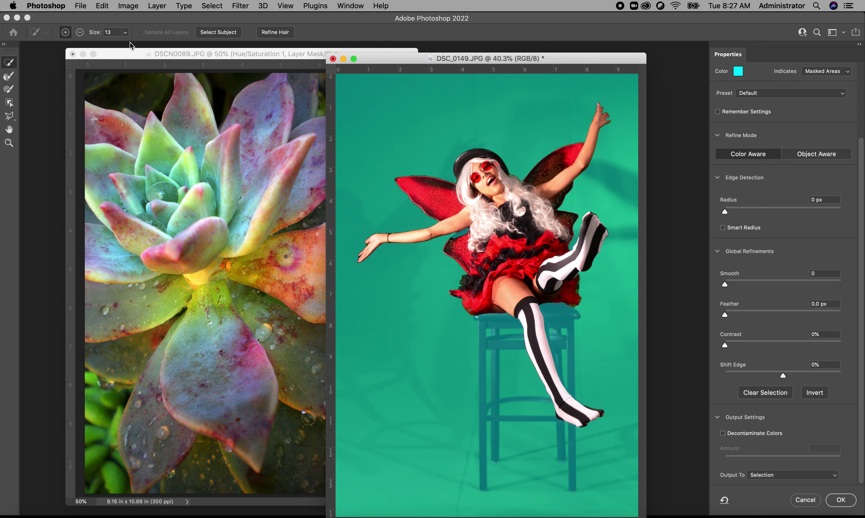
left_click(125, 32)
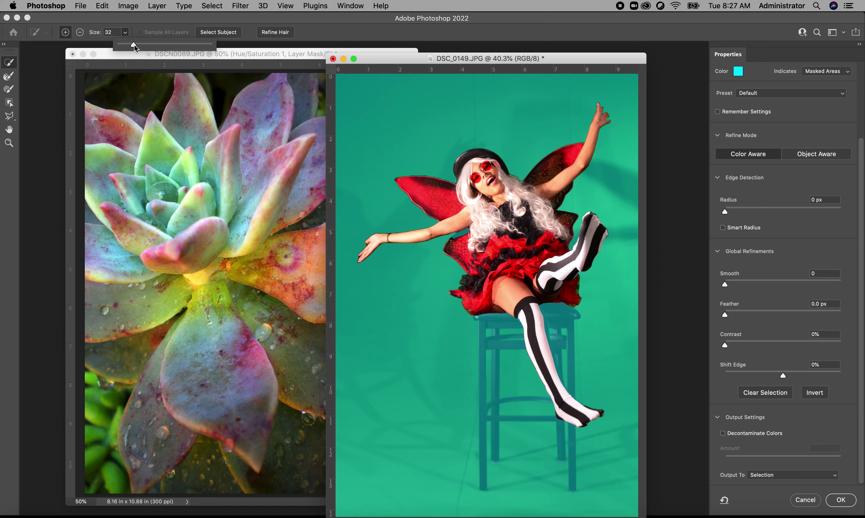
left_click(150, 45)
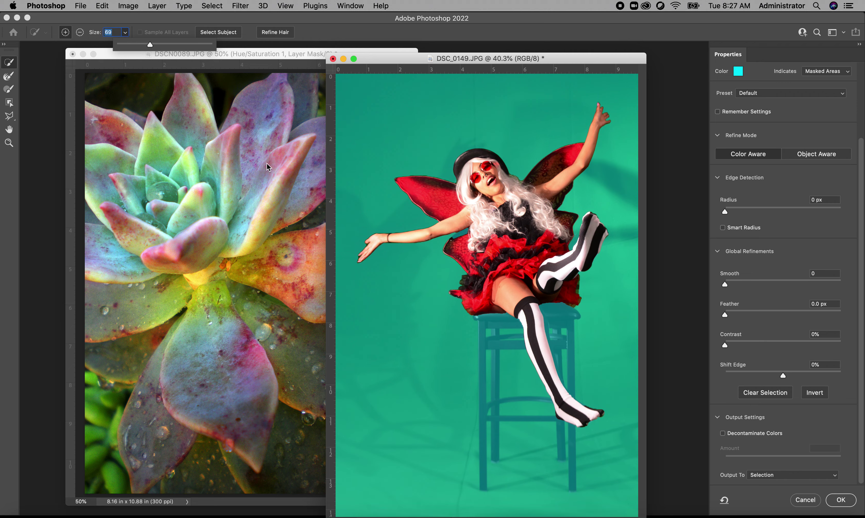
left_click(460, 239)
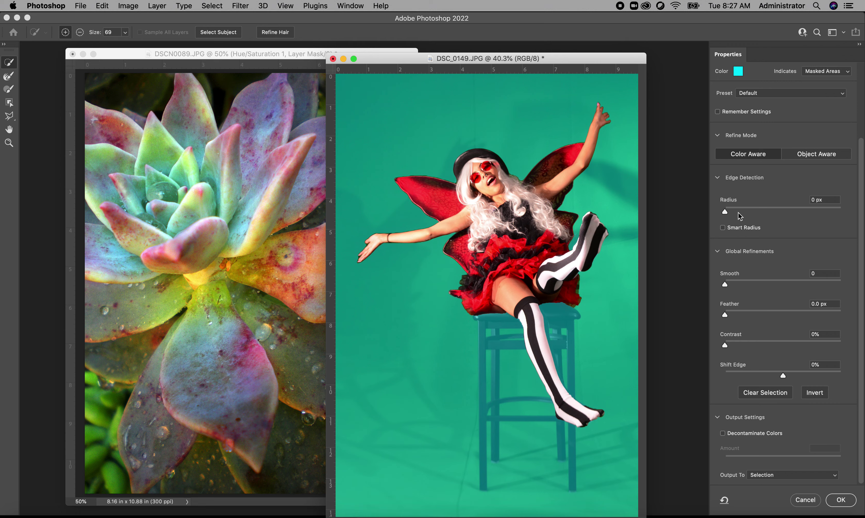
- Set the edge detection radius to 1 px and the feather to 1.0 px for the selection
left_click_drag(725, 212, 729, 212)
left_click_drag(730, 213, 745, 213)
left_click_drag(725, 213, 731, 212)
left_click_drag(728, 315, 731, 315)
left_click_drag(731, 315, 731, 315)
- Output the refined selection of the woman as a layer mask and apply the Select and Mask settings
left_click(837, 476)
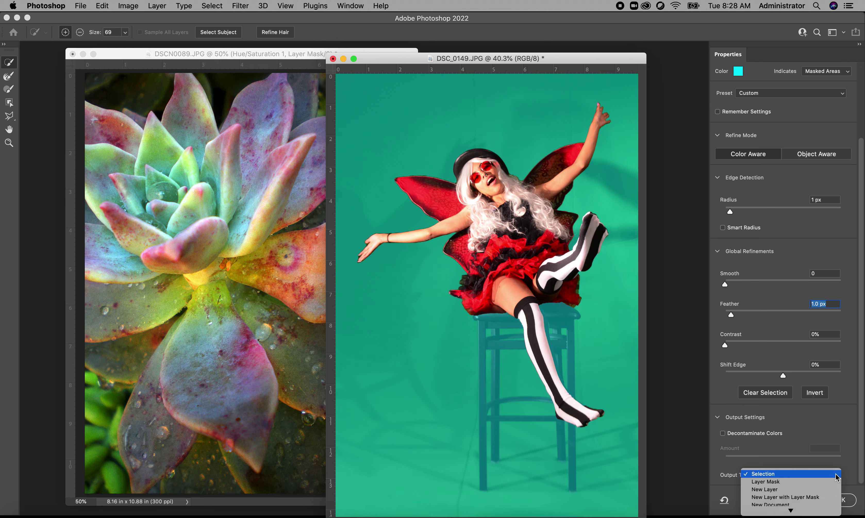
mouse_move(788, 511)
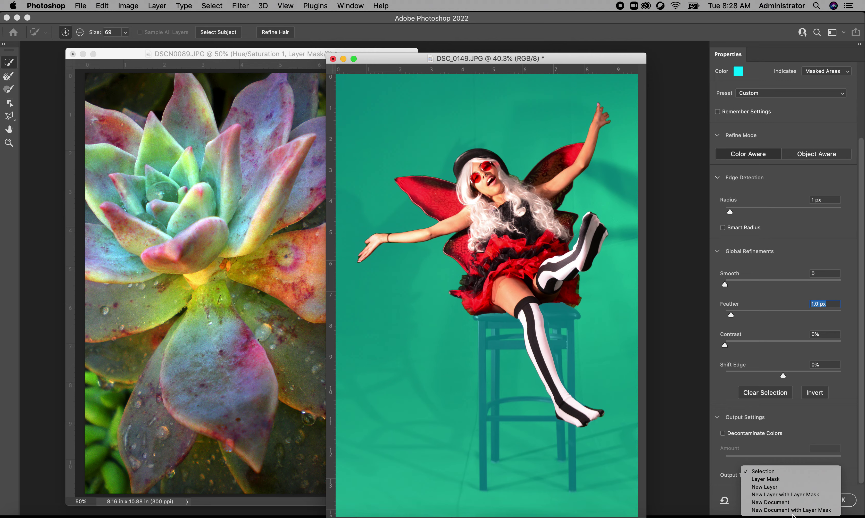
left_click(778, 480)
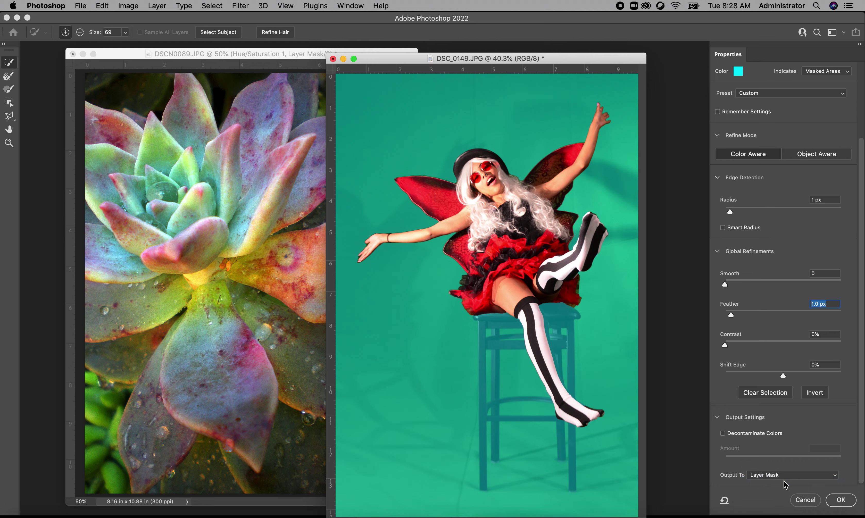
left_click(841, 501)
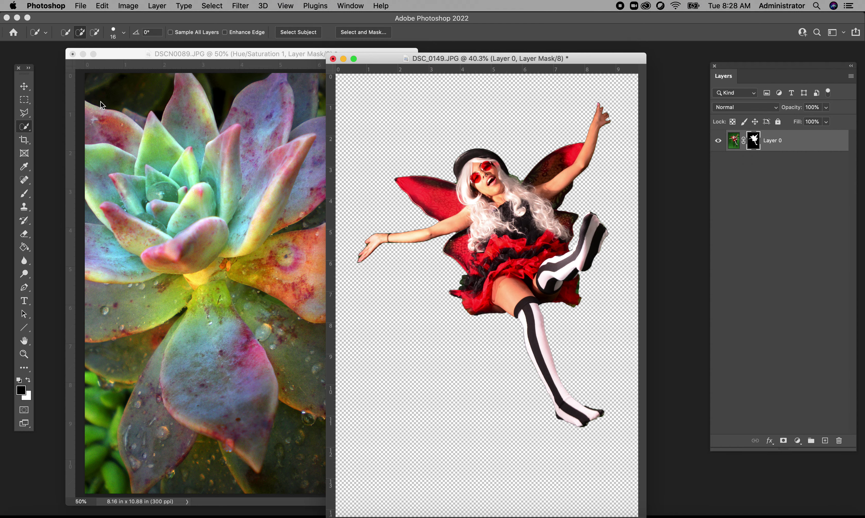
- Copy the masked woman into DSCN0089.JPG and rearrange the windows so only the succulent document remains in view
left_click(24, 86)
left_click_drag(474, 233, 242, 233)
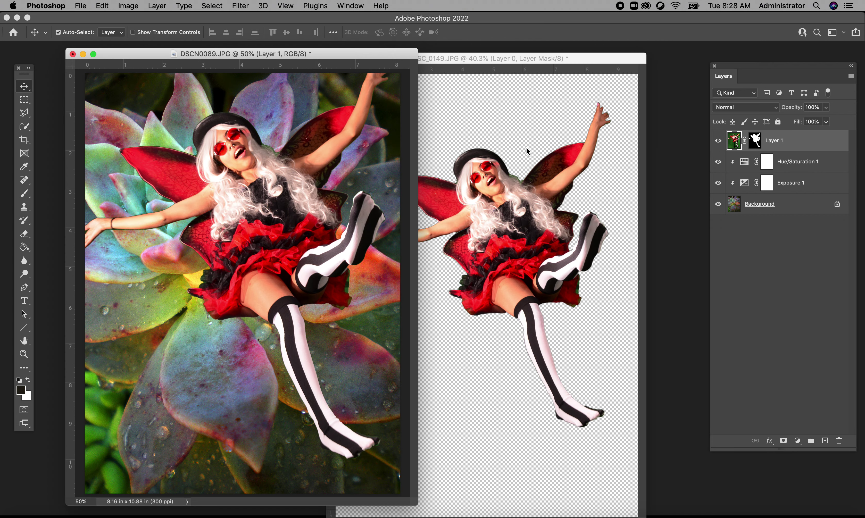
left_click_drag(516, 60, 584, 61)
left_click(400, 60)
left_click(390, 184)
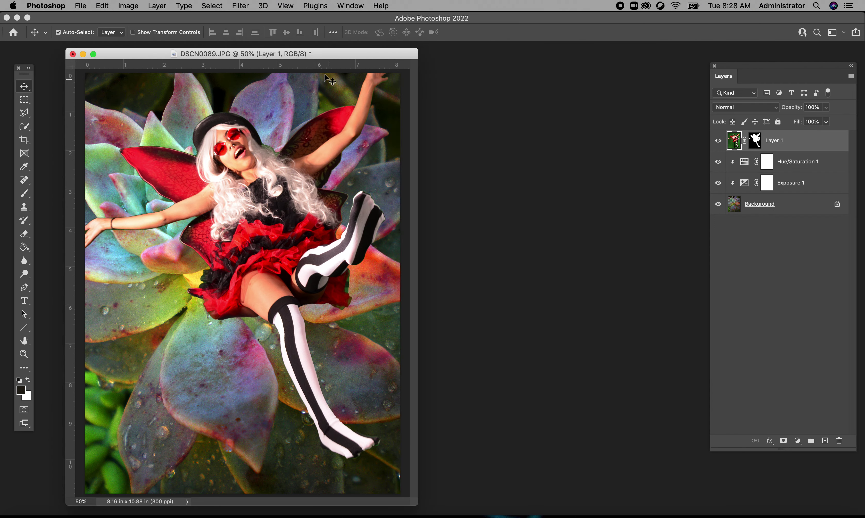
left_click_drag(329, 57, 447, 56)
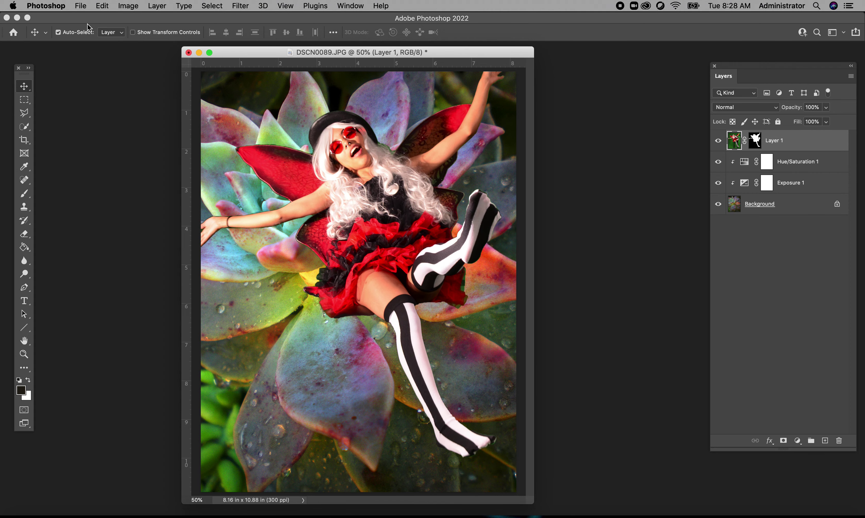
- Scale the woman proportionally to 40% and place her on the orange leaf of the succulent
left_click(102, 7)
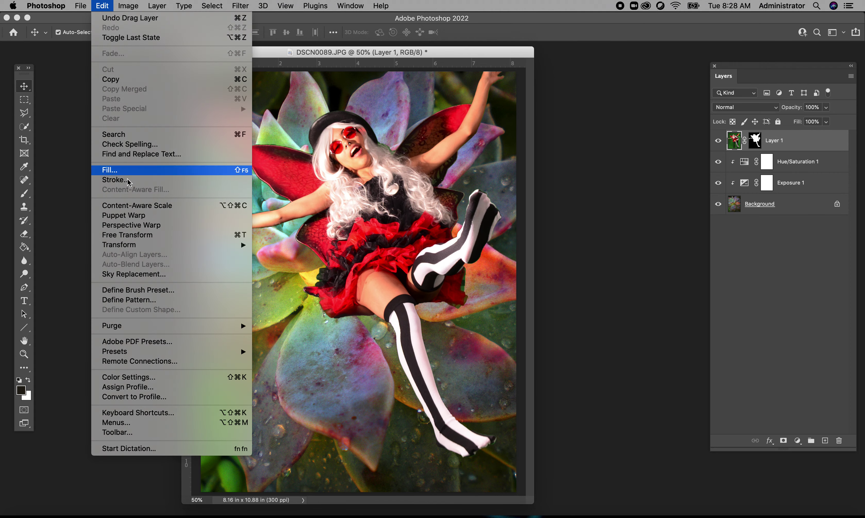
mouse_move(213, 246)
left_click(264, 261)
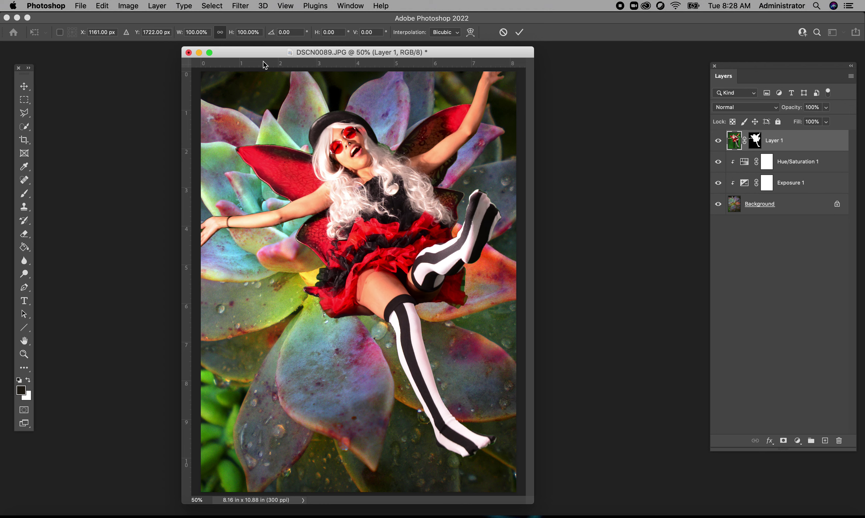
left_click_drag(245, 32, 235, 35)
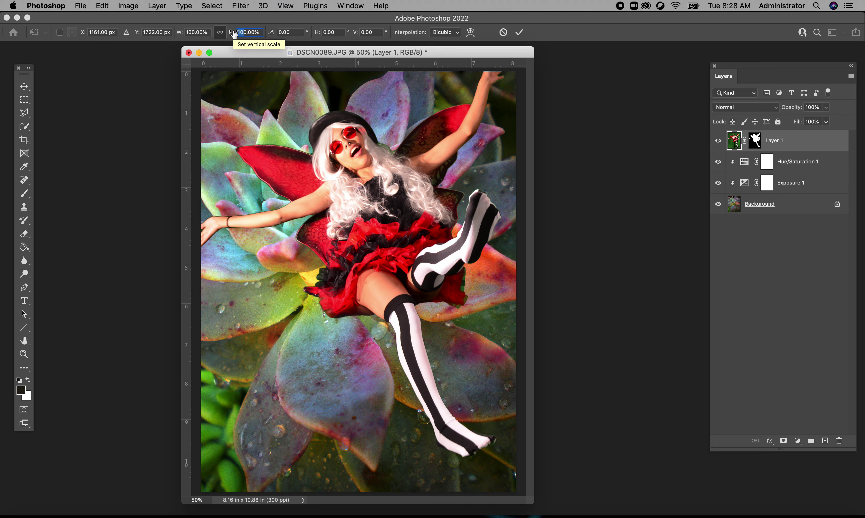
type("5")
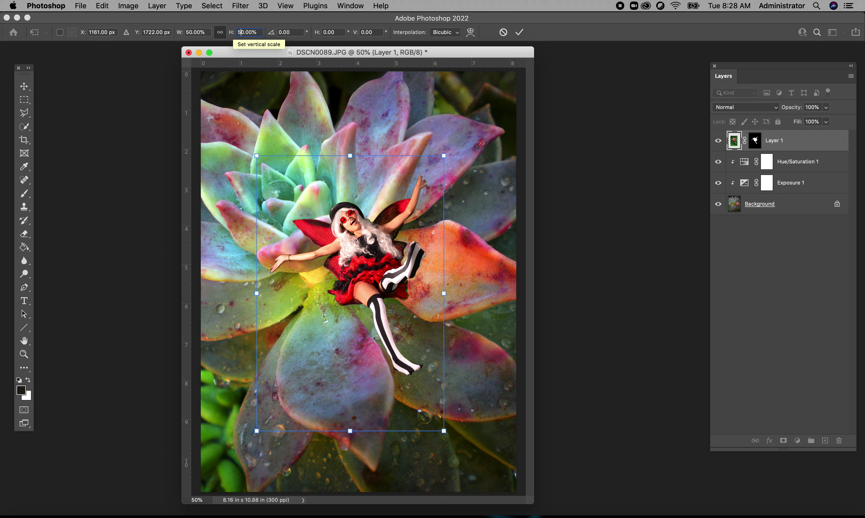
key("BackSpace")
type("4")
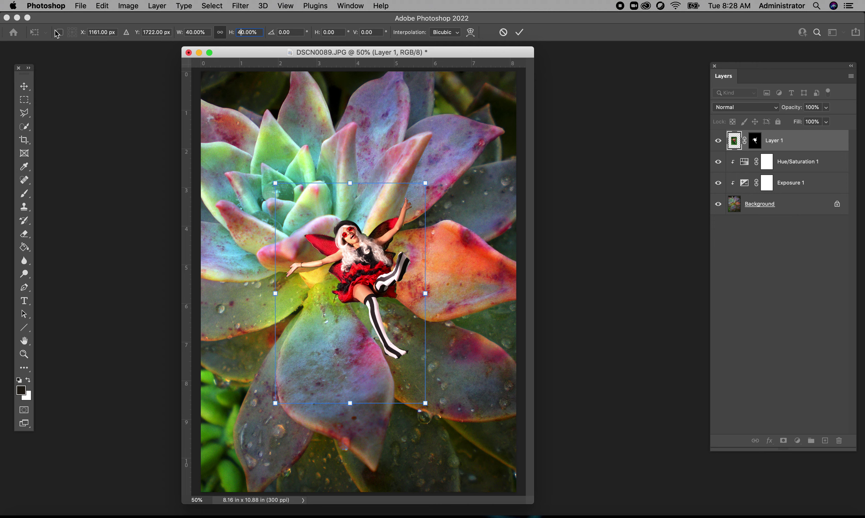
left_click(520, 31)
left_click_drag(368, 260, 449, 262)
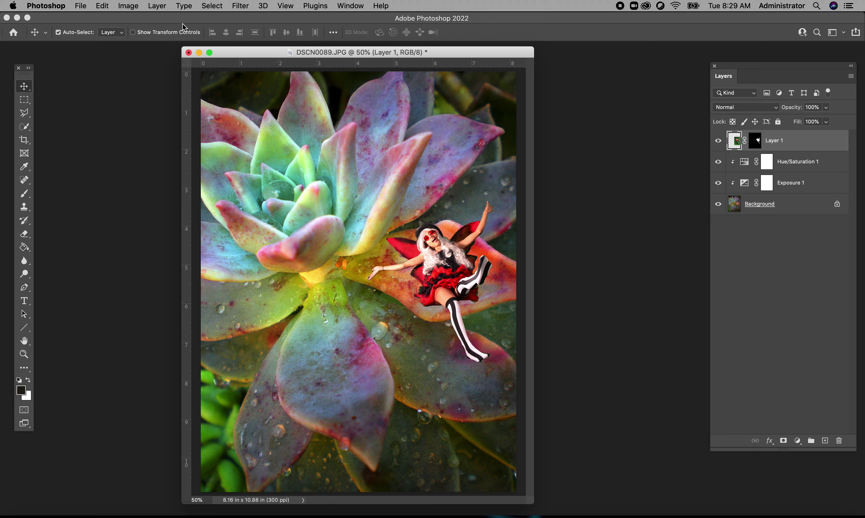
- Rotate the woman about -11.7° and nudge her slightly into place on the orange leaf
left_click(107, 6)
mouse_move(198, 246)
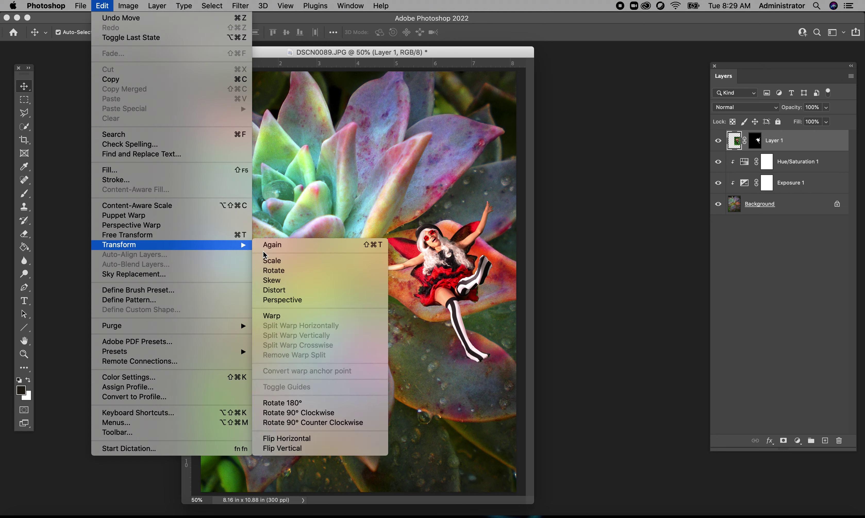
left_click(284, 272)
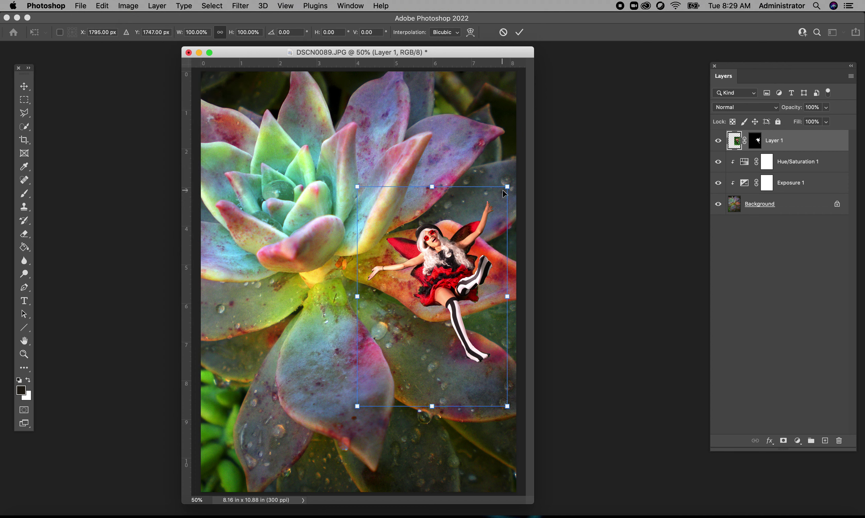
left_click_drag(509, 184, 497, 160)
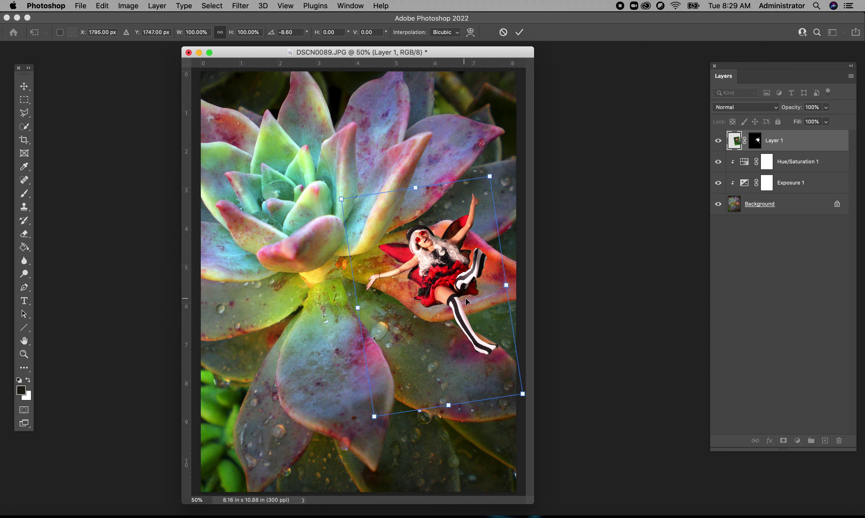
left_click_drag(490, 173, 485, 167)
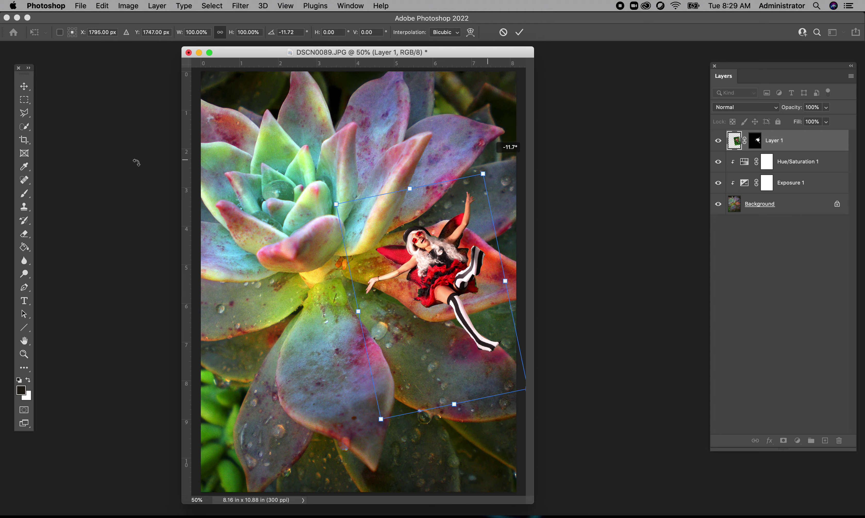
left_click(23, 90)
left_click_drag(442, 275, 448, 282)
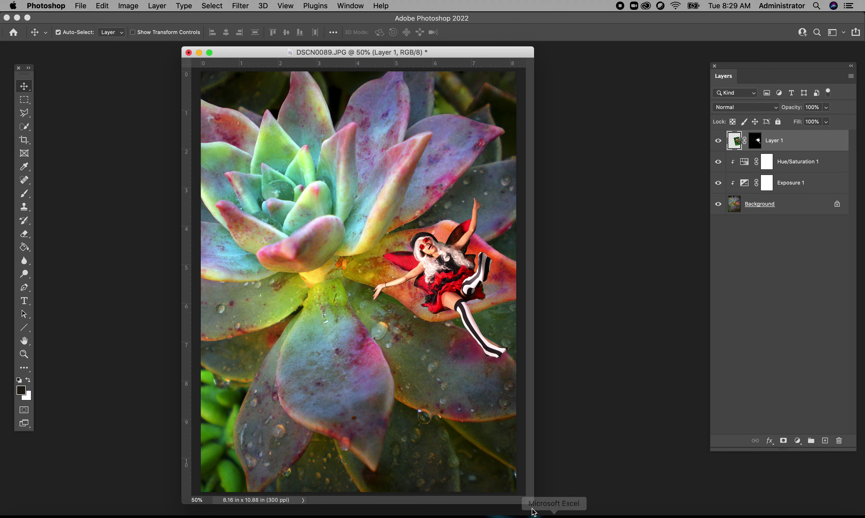
- Add a new empty layer and place it directly beneath the woman's layer
left_click_drag(533, 503, 540, 510)
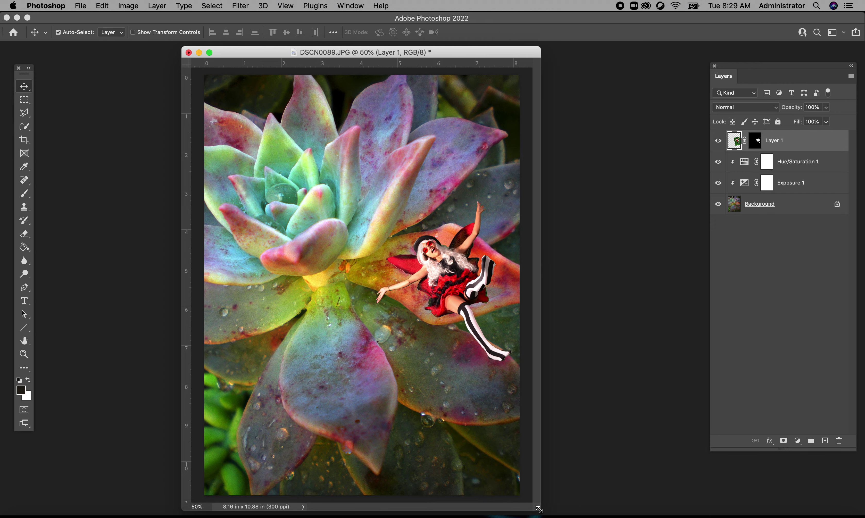
left_click(825, 441)
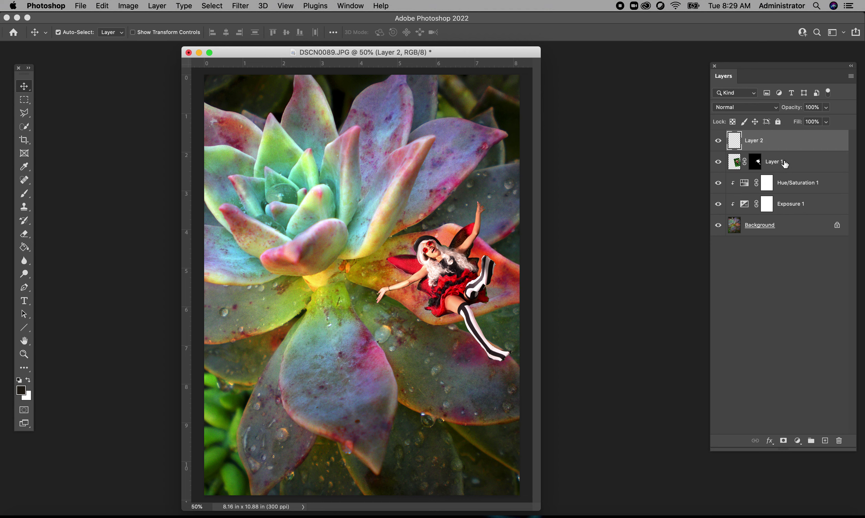
left_click_drag(781, 144, 780, 171)
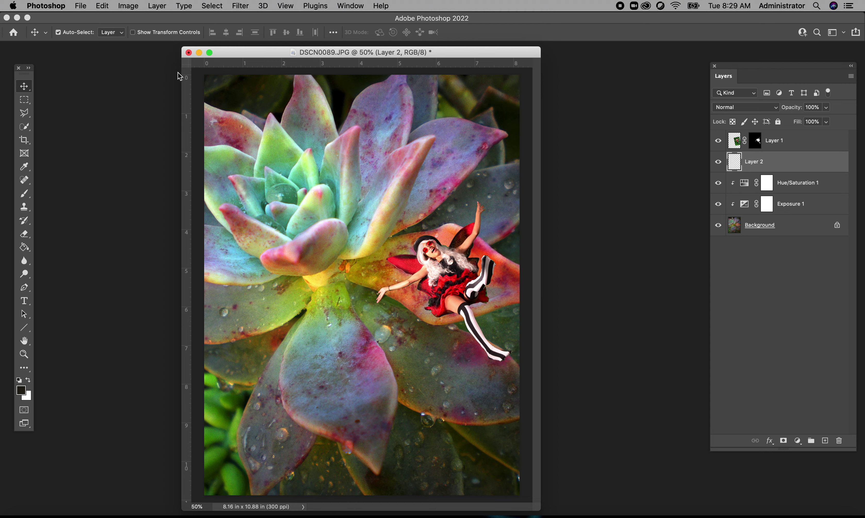
left_click(156, 6)
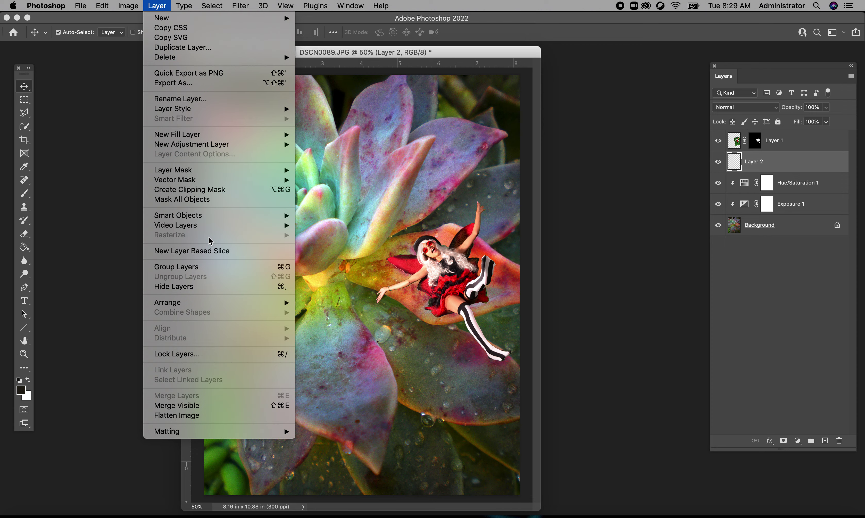
mouse_move(251, 110)
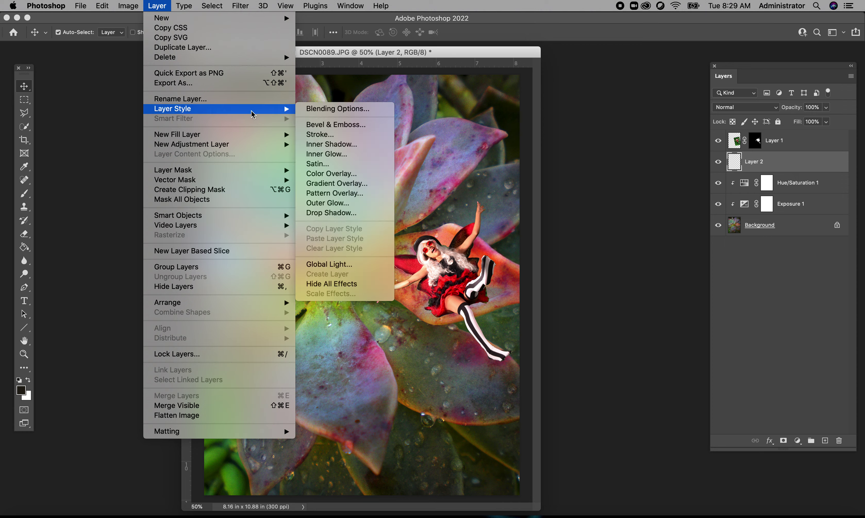
left_click(79, 88)
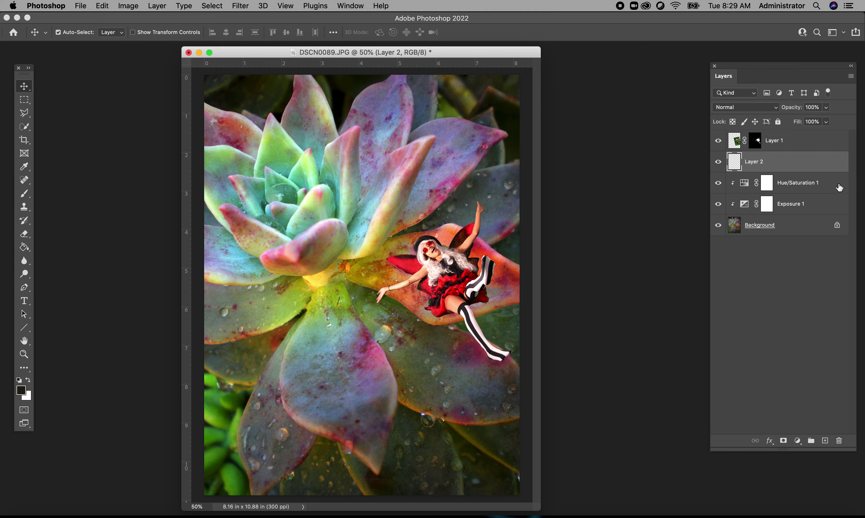
- Add a Drop Shadow style to the woman's layer, keeping her visible beside the style settings
left_click(790, 144)
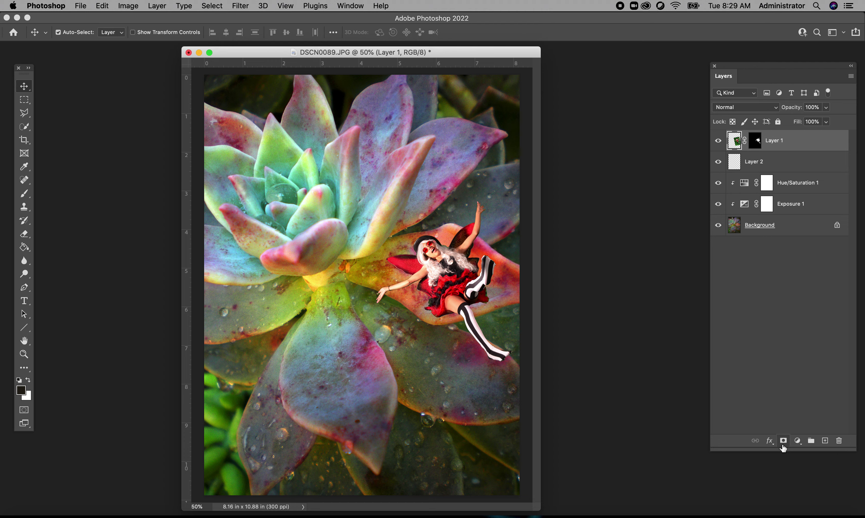
left_click(770, 443)
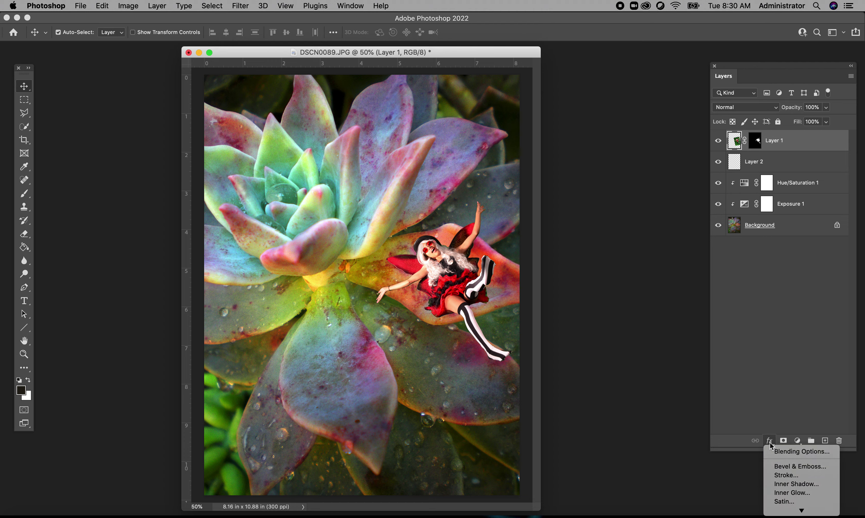
mouse_move(801, 511)
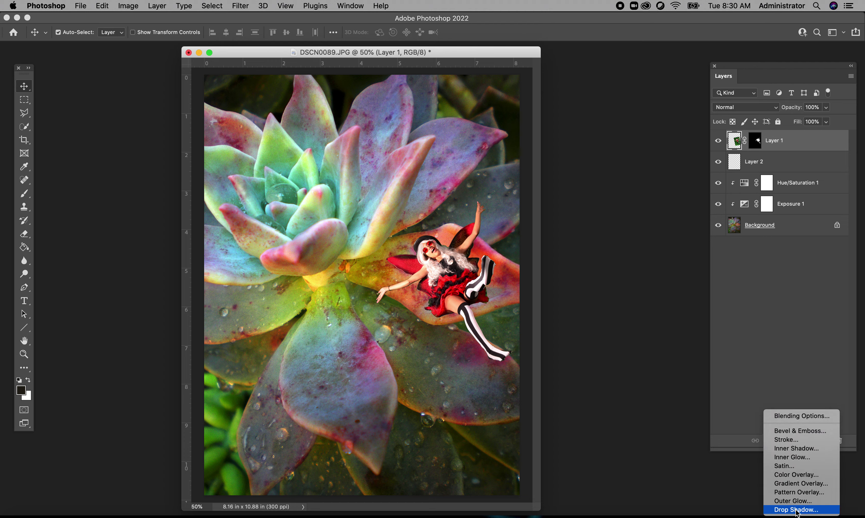
left_click(797, 509)
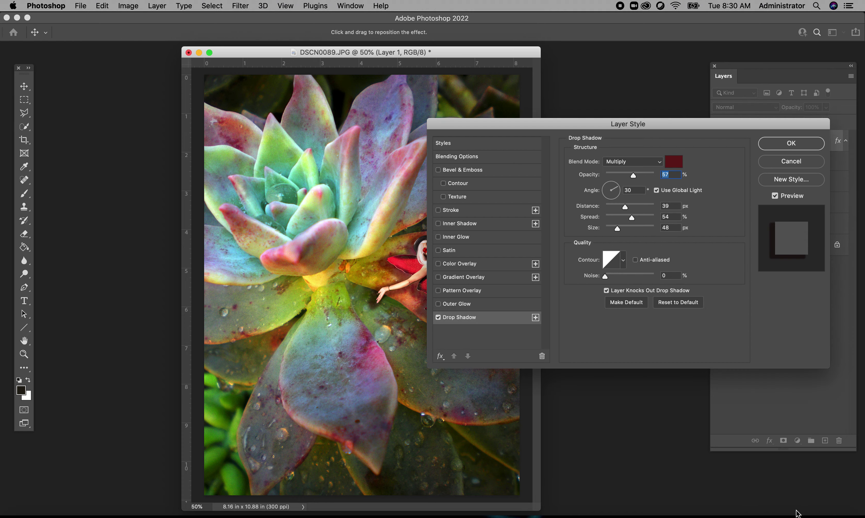
left_click_drag(610, 127, 118, 60)
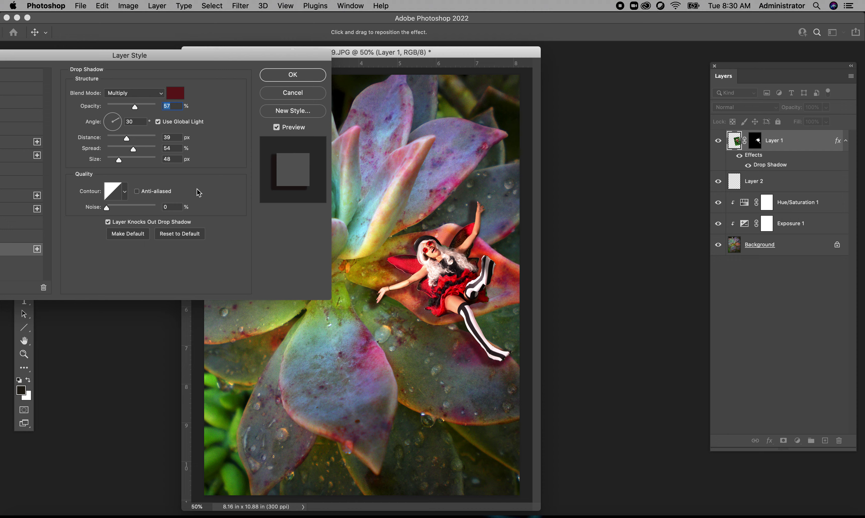
- Change the drop shadow colour to near-black 0c0c0c
left_click(176, 93)
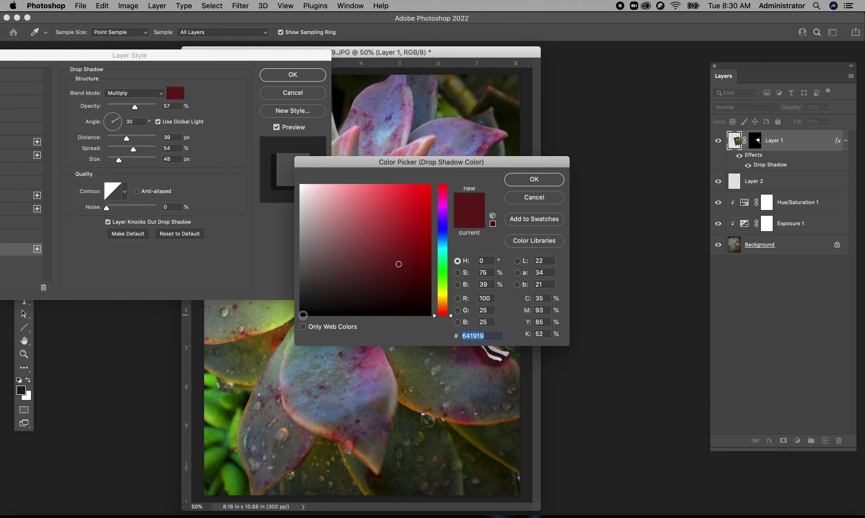
left_click(301, 310)
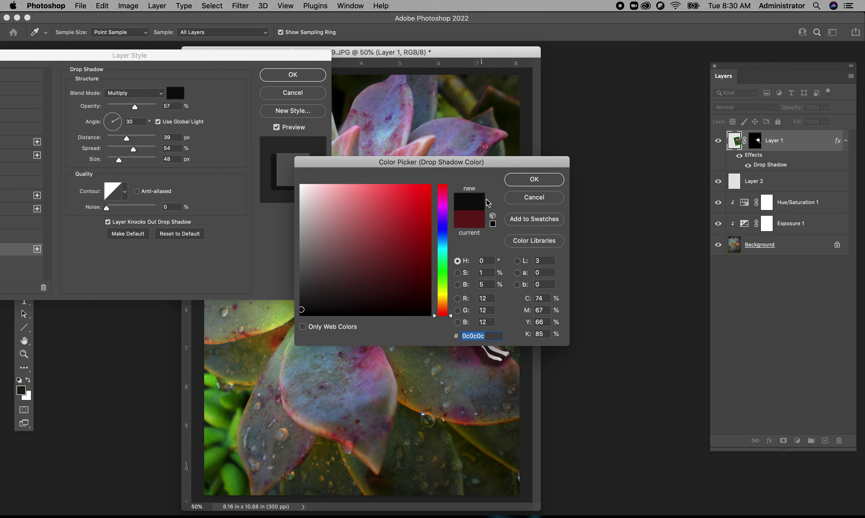
left_click(523, 182)
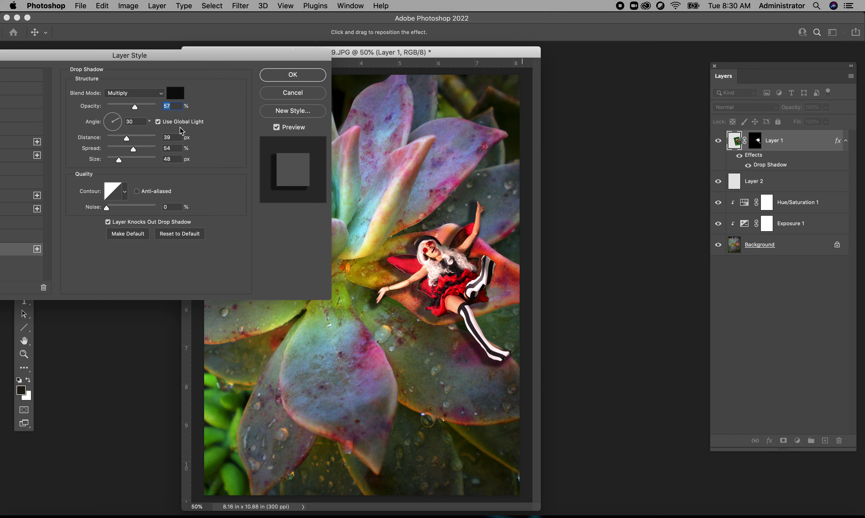
- Set the drop shadow's opacity to 49% and its angle to -81°
mouse_move(134, 107)
left_mouse_down()
mouse_move(125, 106)
mouse_move(144, 107)
mouse_move(128, 107)
left_mouse_up()
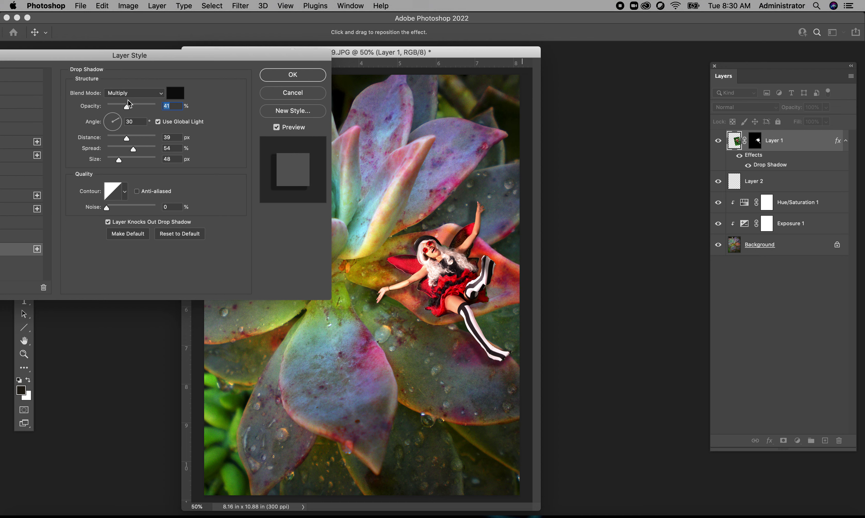
left_click_drag(126, 107, 131, 109)
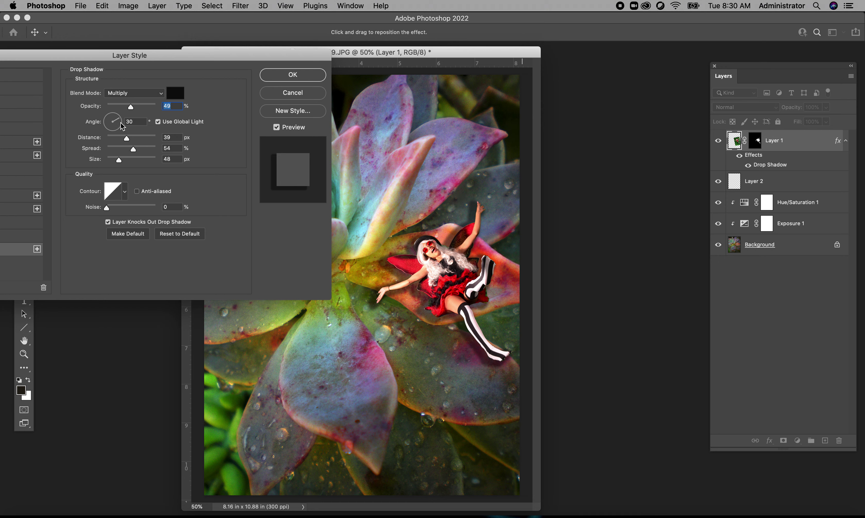
left_click_drag(119, 123, 115, 137)
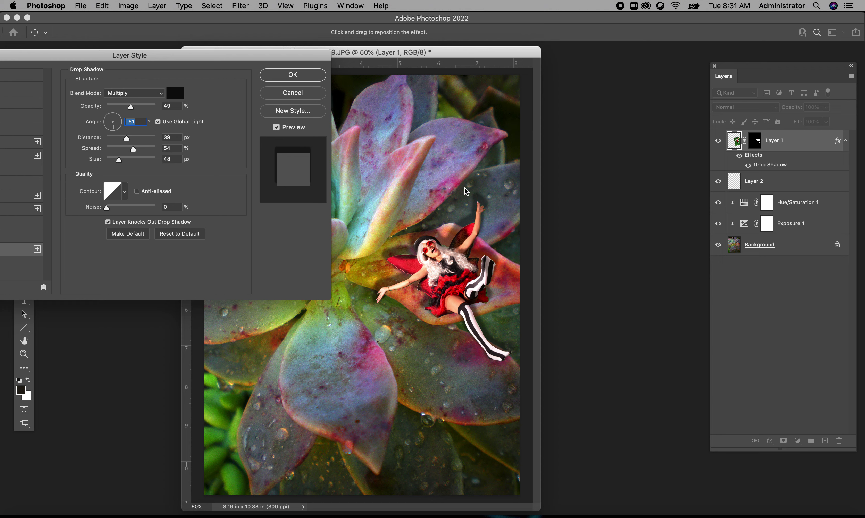
- Set the drop shadow's distance to 42 px, its spread to 28% and its size to 79 px
mouse_move(127, 140)
left_mouse_down()
mouse_move(106, 140)
mouse_move(112, 150)
mouse_move(133, 151)
mouse_move(122, 152)
left_mouse_up()
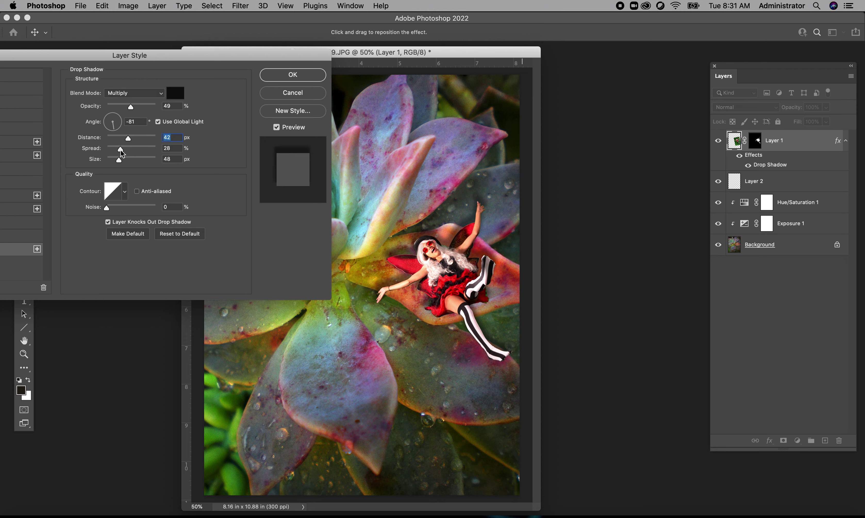
left_click_drag(118, 160, 126, 163)
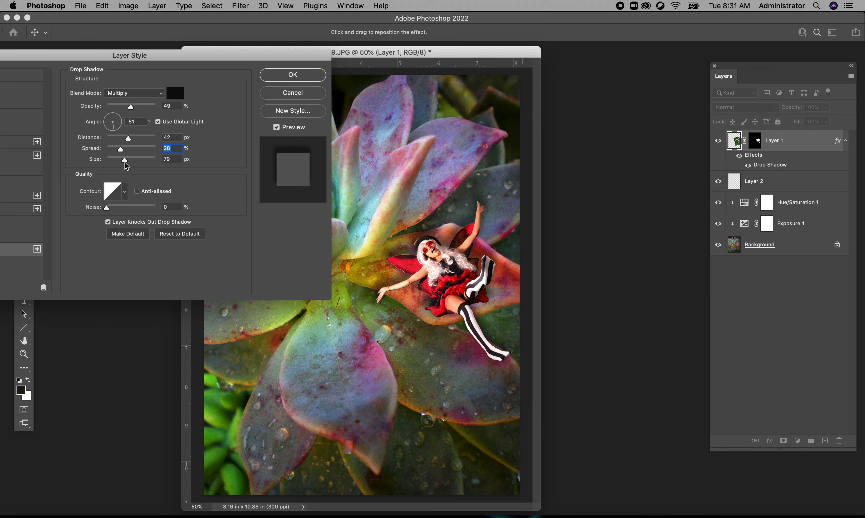
key("Tab")
- Sample a dark olive 3b3c31 from the leaf above the woman's raised hand as the drop shadow colour
left_click(177, 94)
left_click_drag(493, 166, 496, 256)
left_click(466, 188)
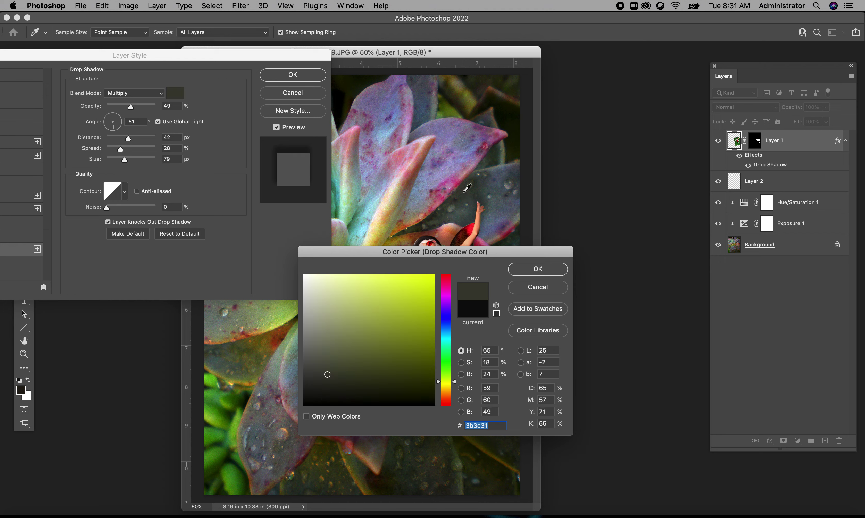
left_click(535, 270)
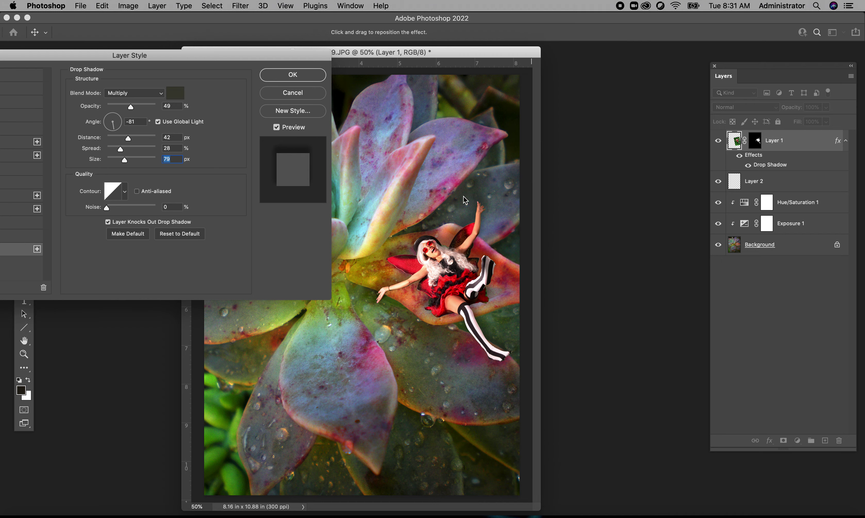
- Resample the drop shadow colour from the dark leaf as 3c3831, set its opacity to 58% and apply the layer style
left_click(175, 93)
left_click(458, 194)
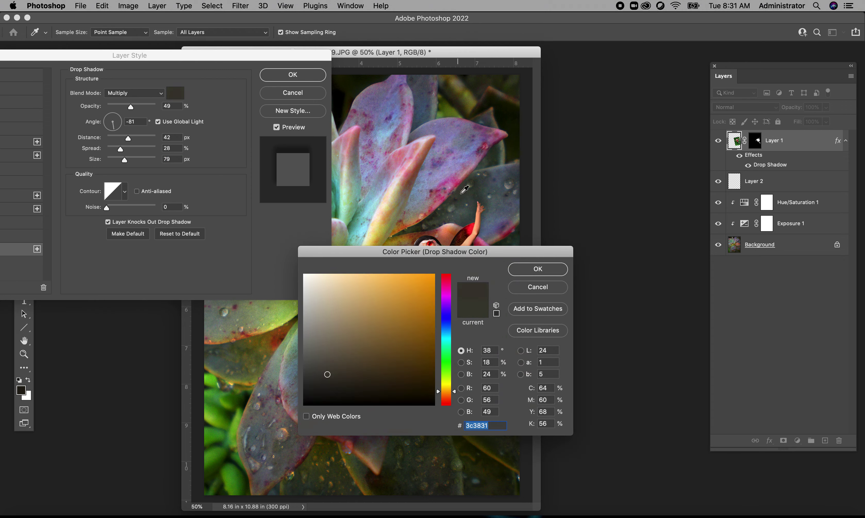
left_click(537, 270)
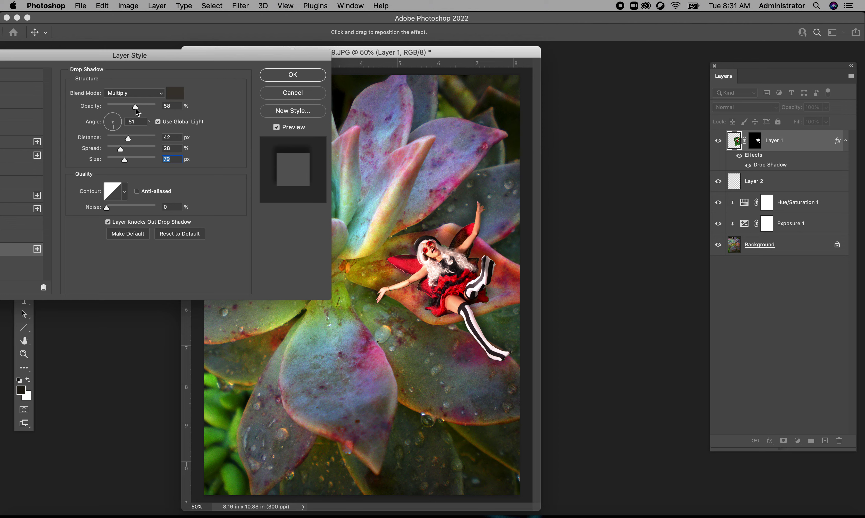
left_click(293, 74)
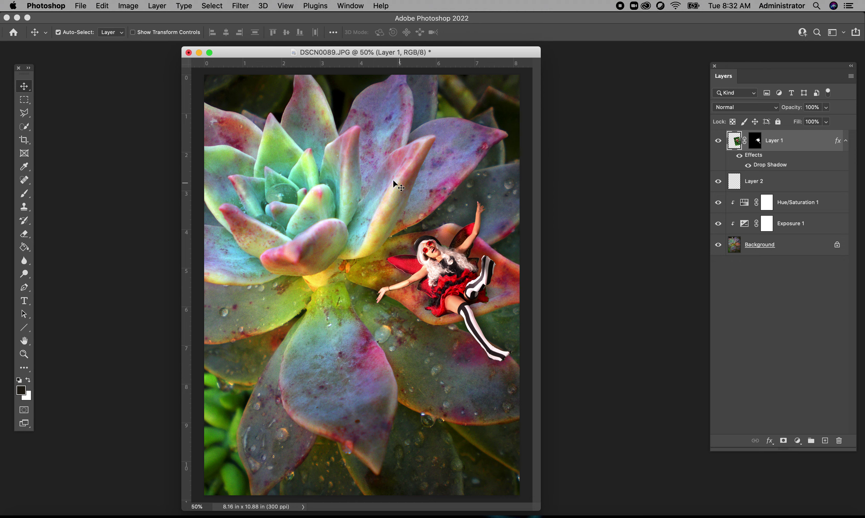
- Add a Brightness/Contrast adjustment with brightness -39 above the woman's layer and clip it to her
left_click(800, 443)
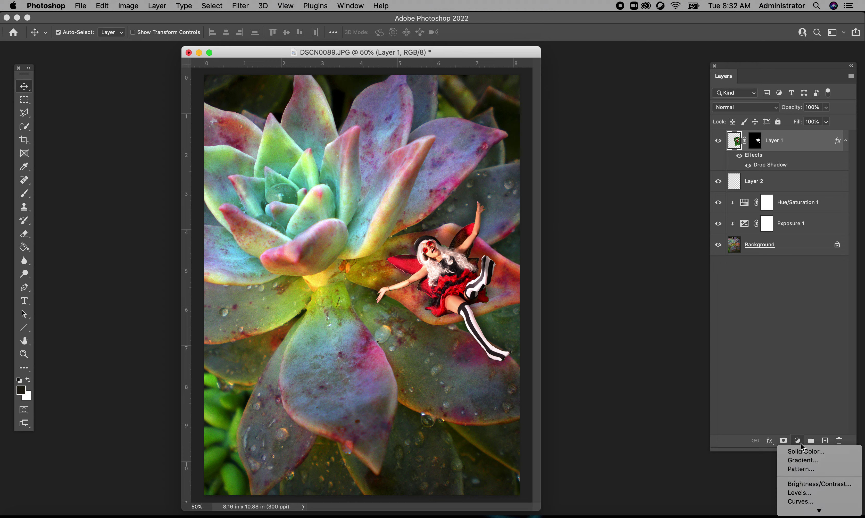
mouse_move(818, 510)
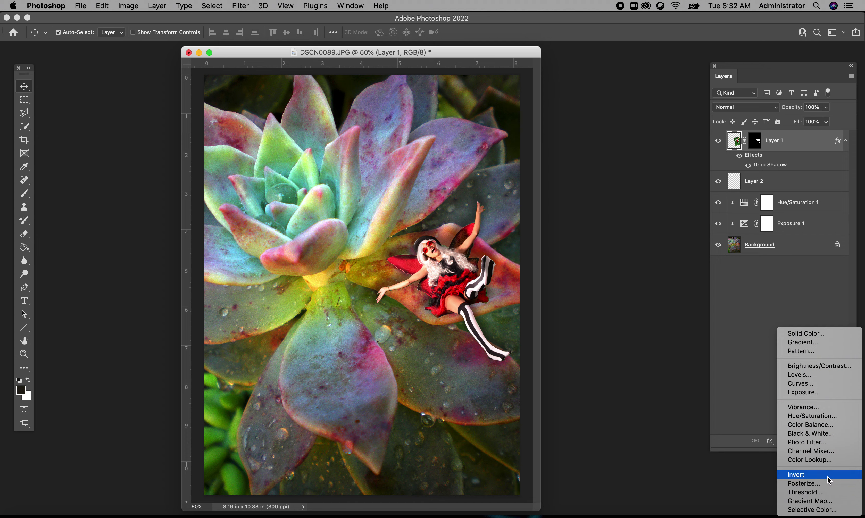
left_click(826, 366)
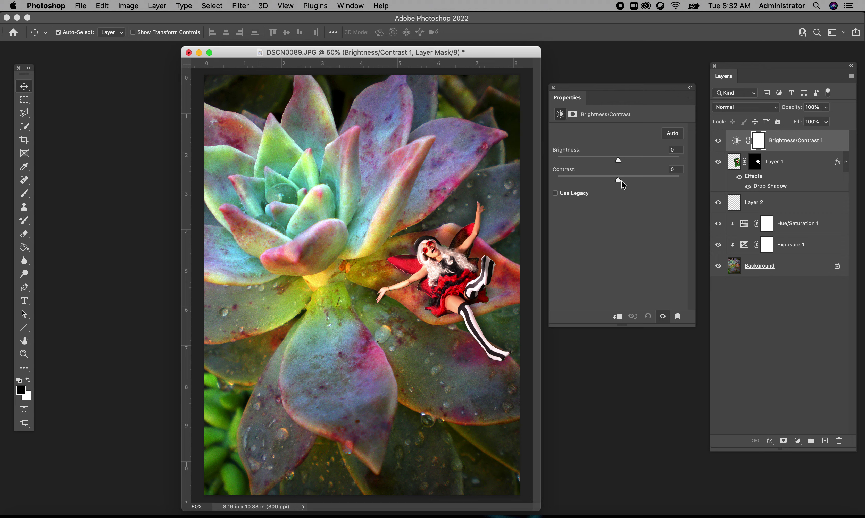
left_click_drag(618, 161, 608, 161)
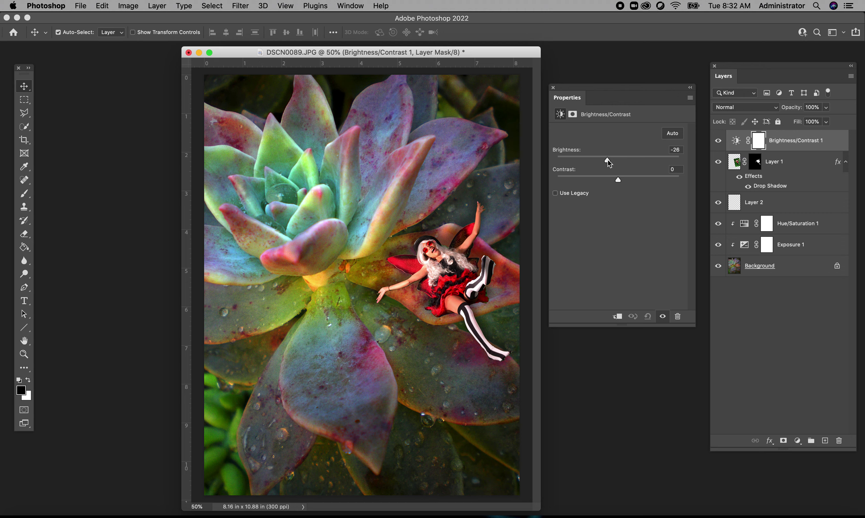
left_click_drag(608, 162, 607, 162)
left_click_drag(604, 164, 603, 164)
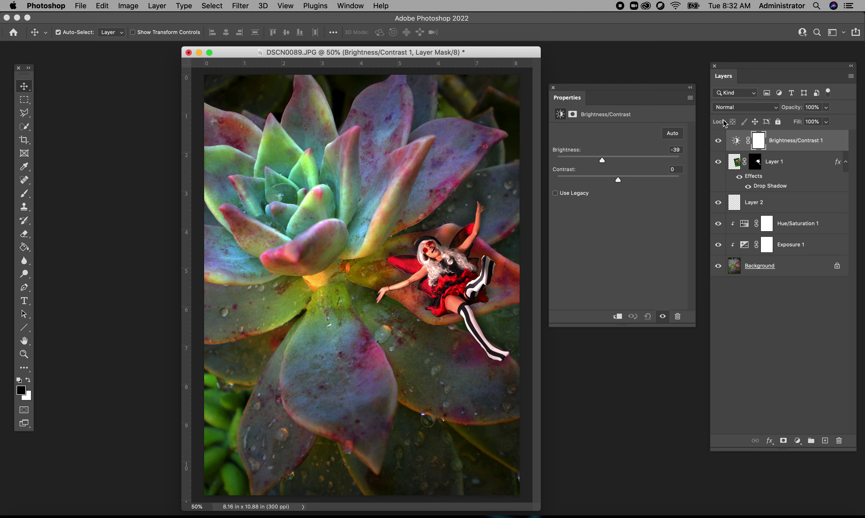
right_click(808, 141)
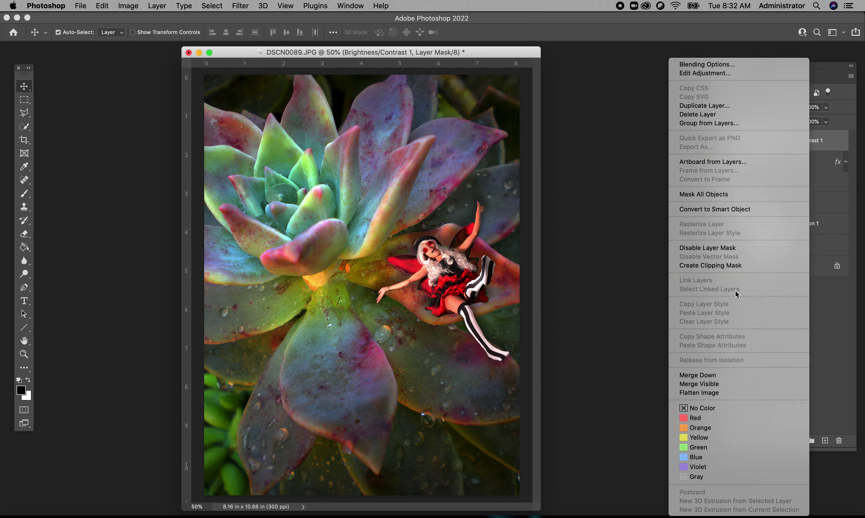
left_click(717, 266)
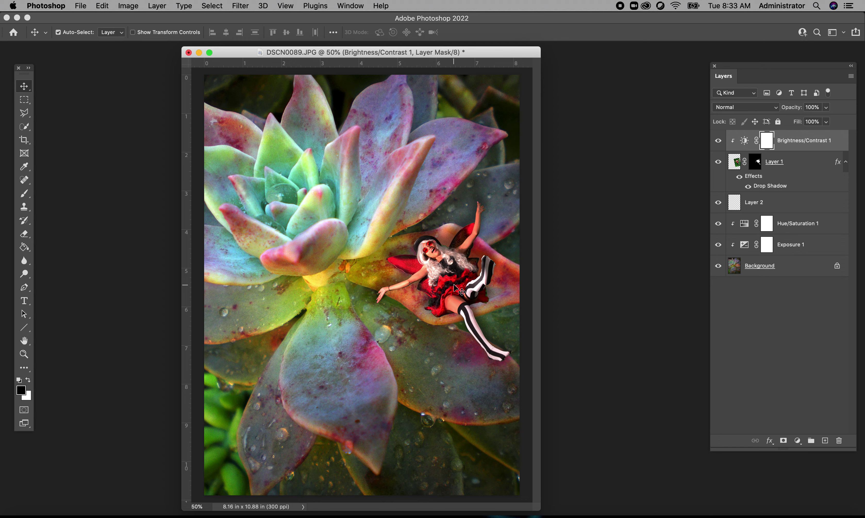
- Add a Hue/Saturation adjustment above the Brightness/Contrast layer and clip it to the woman's layer
left_click(797, 440)
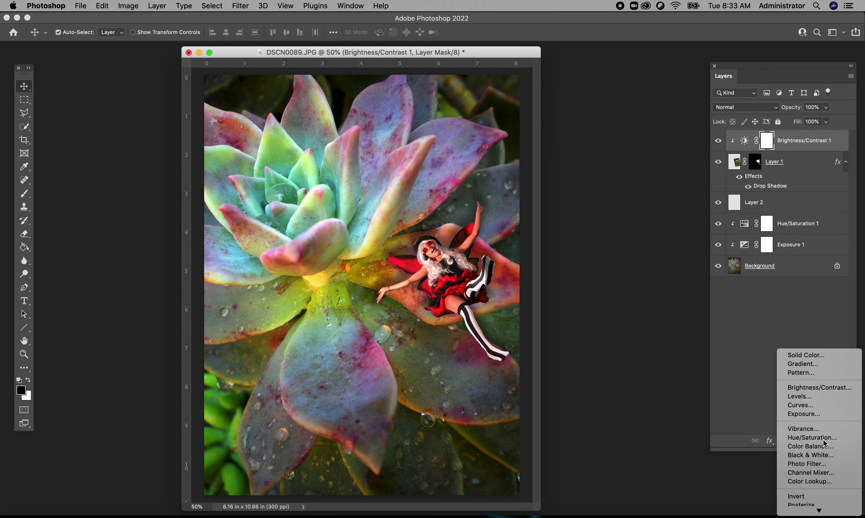
left_click(823, 443)
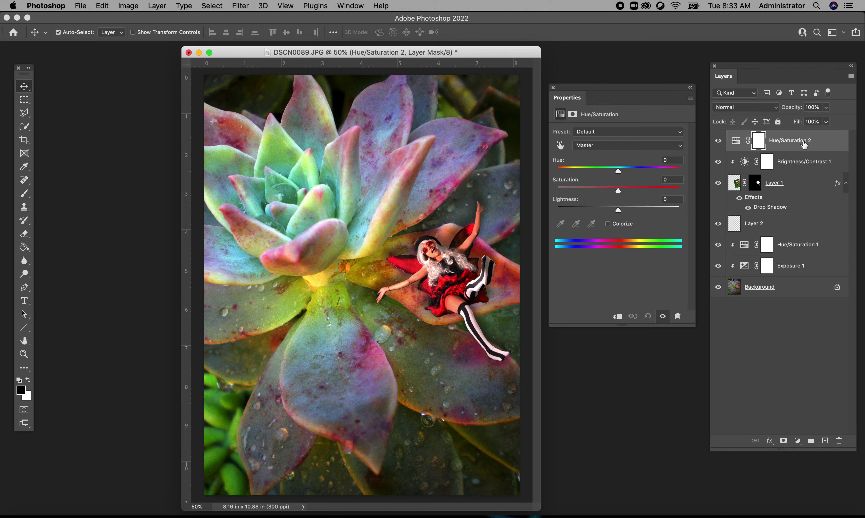
right_click(804, 144)
left_click(734, 264)
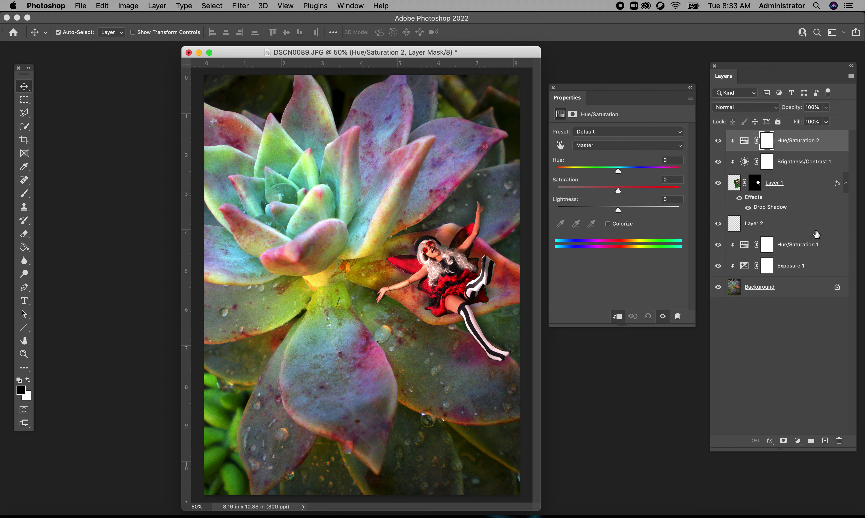
- Shift the Reds of the woman's Hue/Saturation adjustment to hue -8 and saturation -15, and close its settings
left_click(605, 145)
left_click(596, 153)
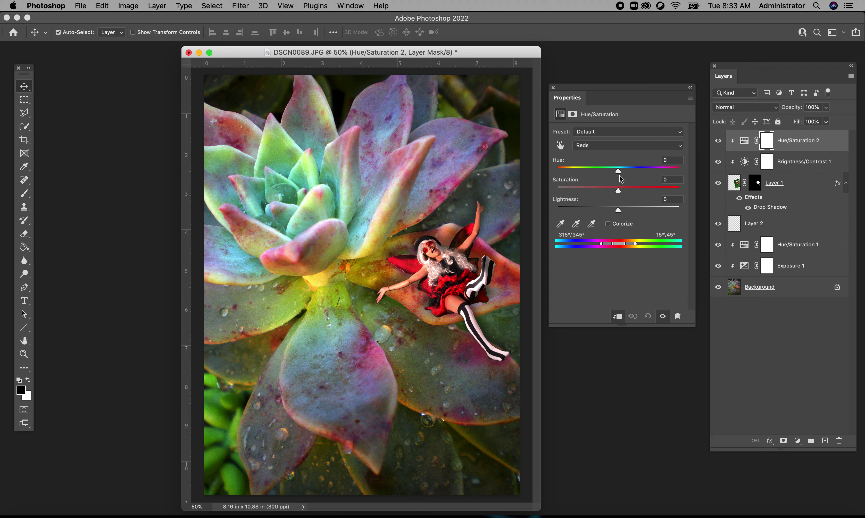
left_click_drag(618, 191, 609, 190)
left_click_drag(616, 173, 612, 173)
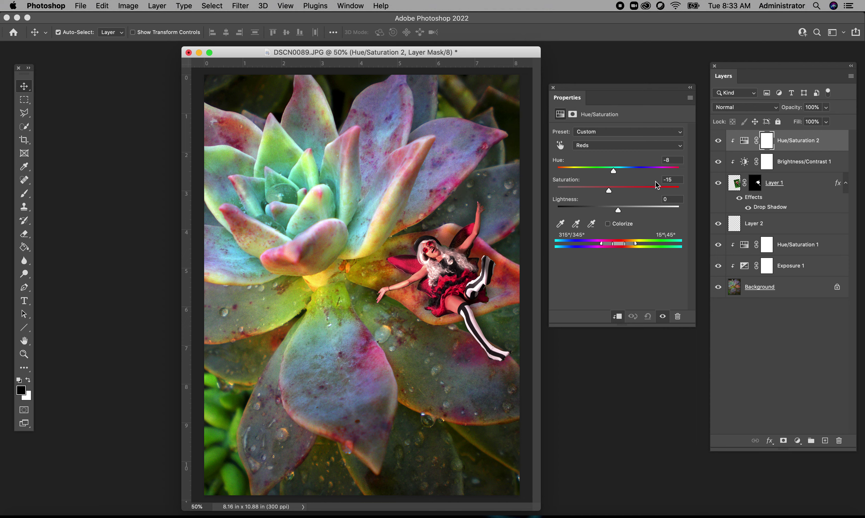
left_click(618, 211)
left_click(554, 89)
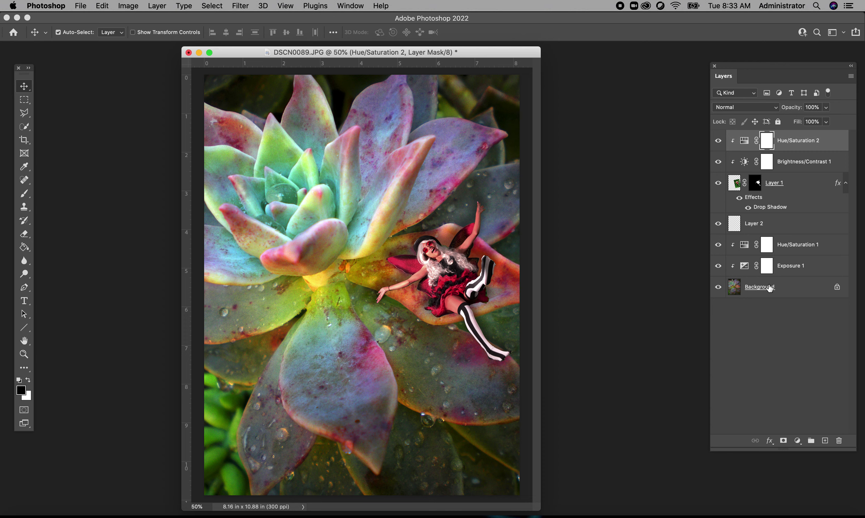
left_click(768, 322)
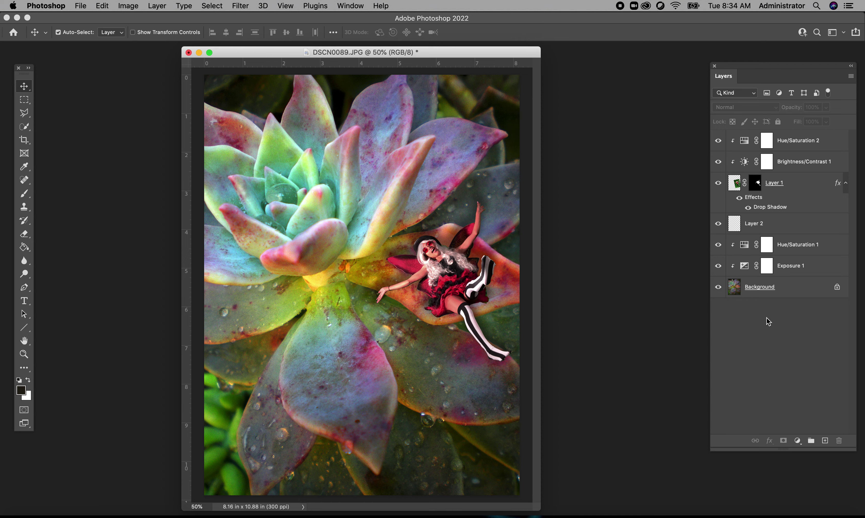
left_click(242, 10)
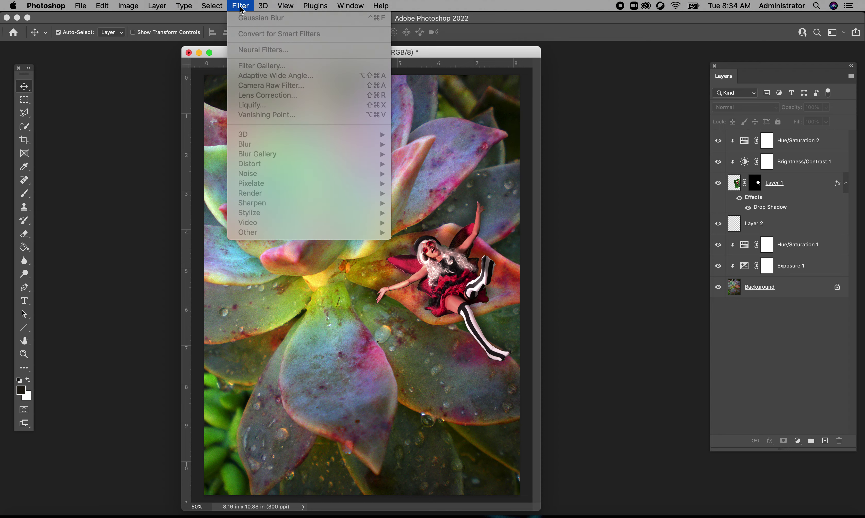
key("Escape")
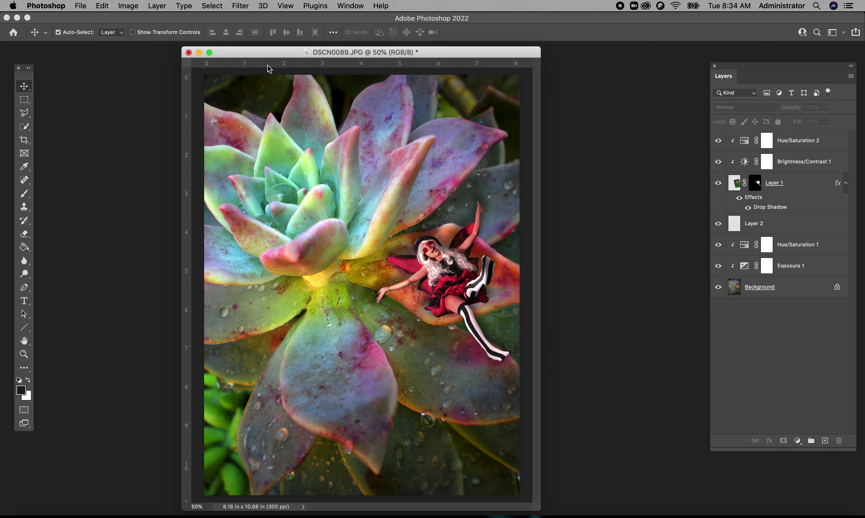
left_click(124, 7)
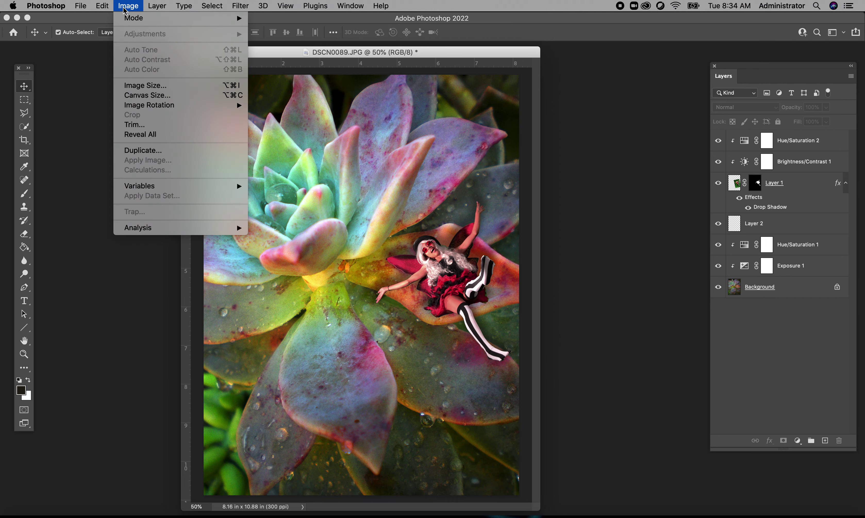
mouse_move(160, 20)
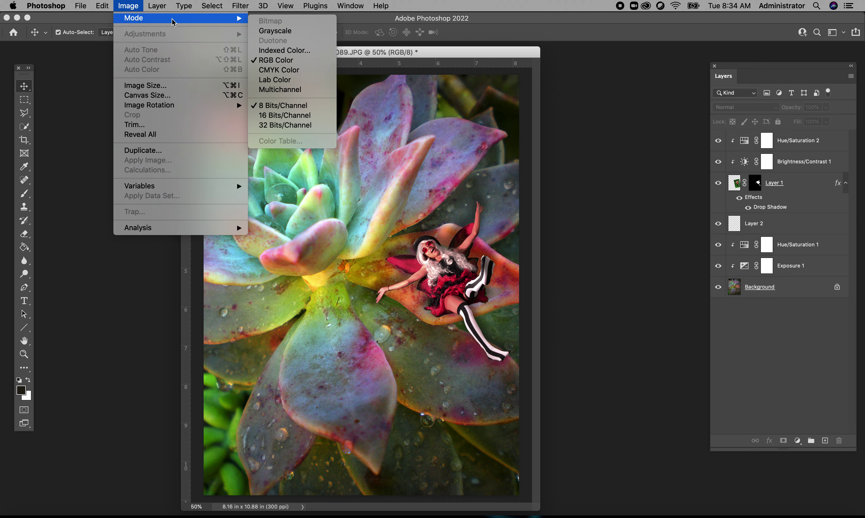
left_click(287, 64)
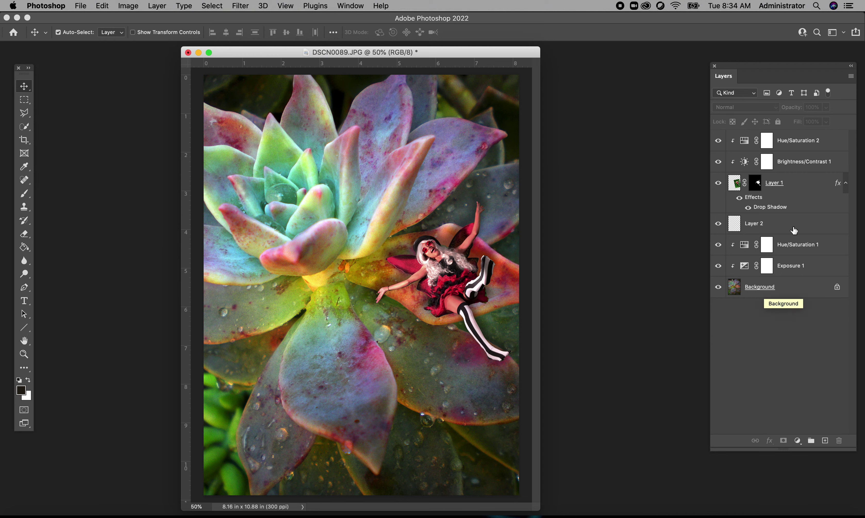
left_click(241, 7)
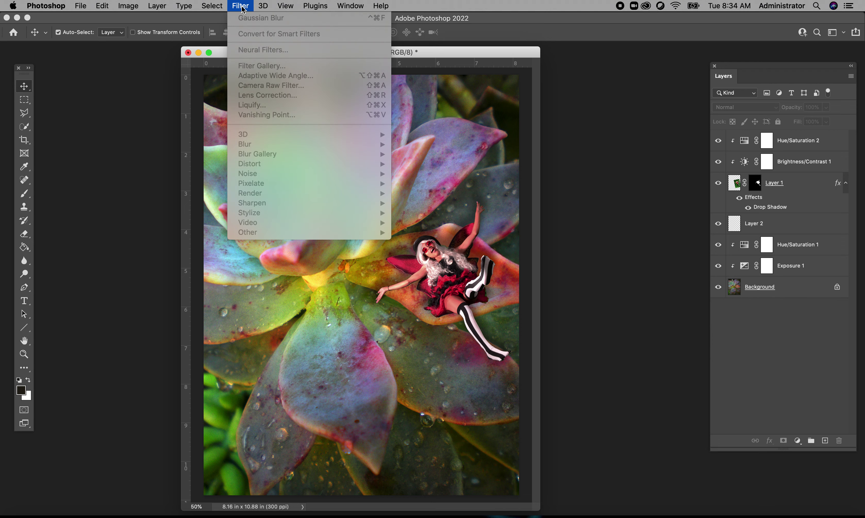
left_click(445, 62)
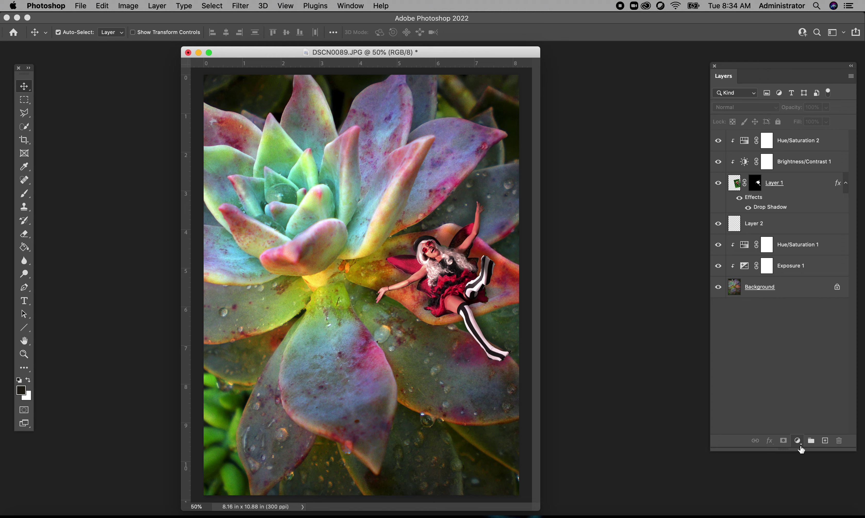
- Preview the woman's layer in the Filter Gallery, browse the Artistic filters and leave without applying any
left_click(788, 191)
left_click(239, 5)
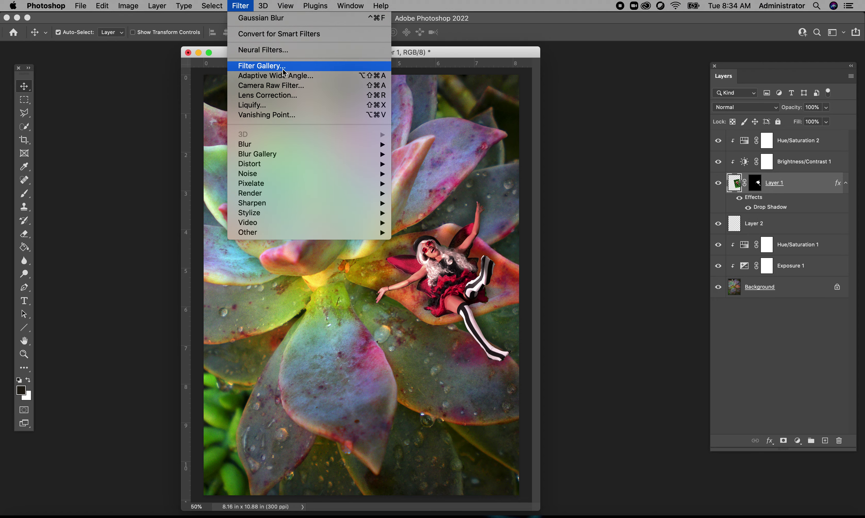
left_click(278, 67)
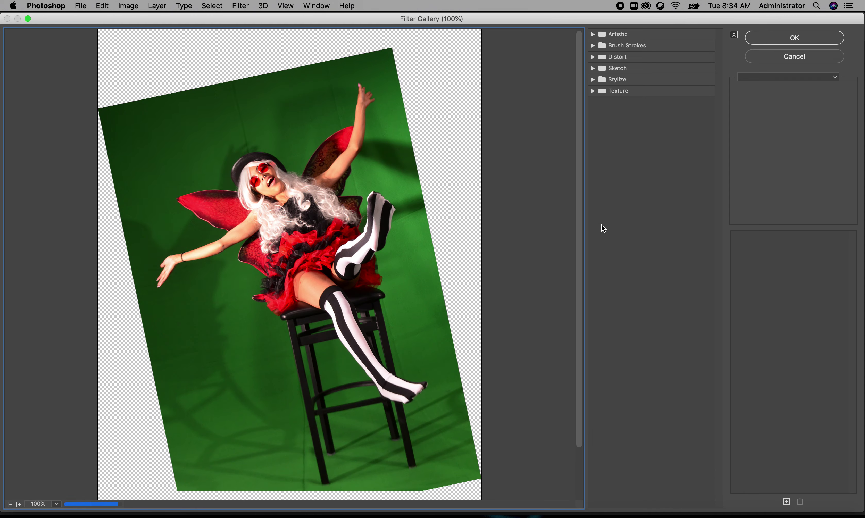
left_click(592, 34)
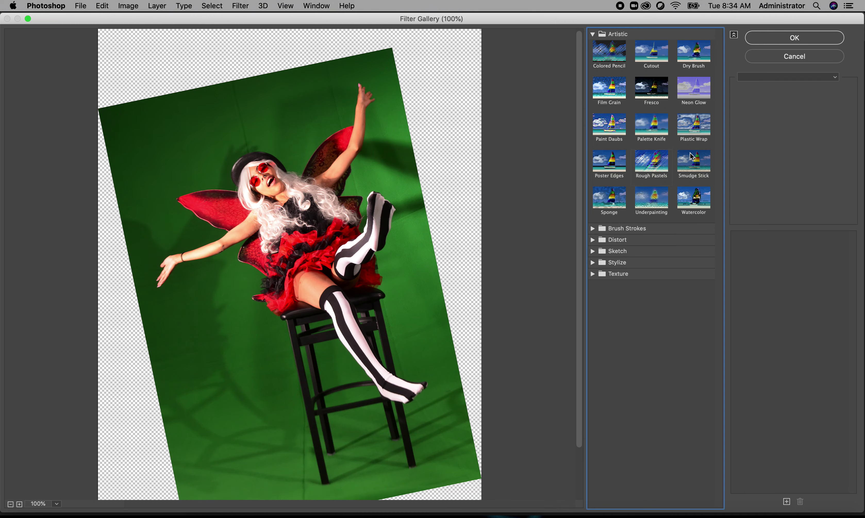
left_click(780, 59)
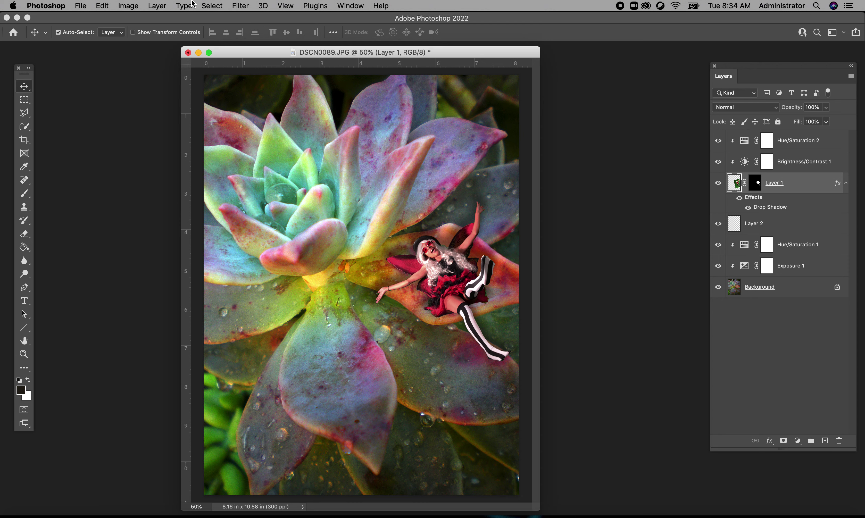
- Save the layered composite as a Photoshop file named "surreal collage" in the Downloads folder
left_click(81, 6)
left_click(106, 121)
left_click(480, 354)
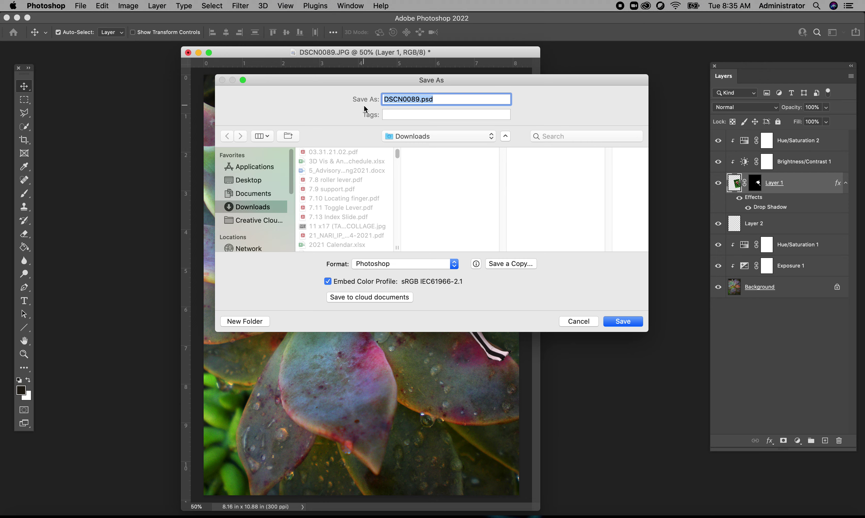
type("surreal co")
type("lage")
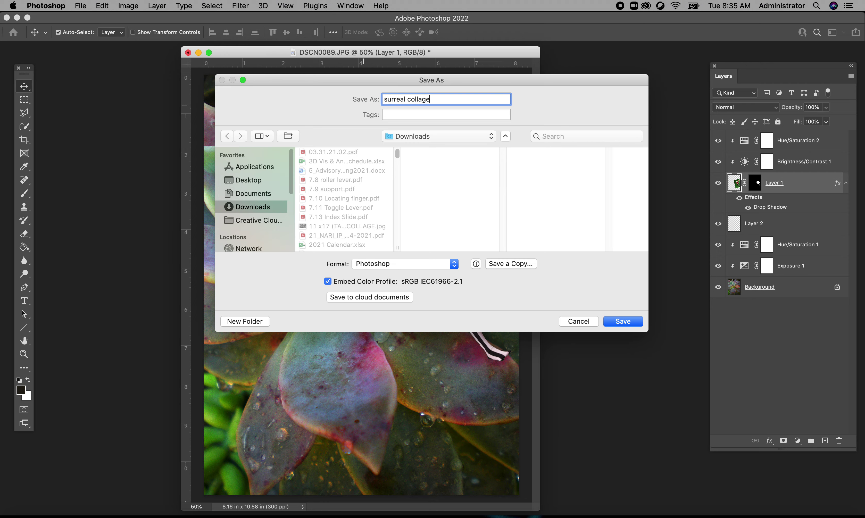
left_click(621, 322)
left_click(558, 229)
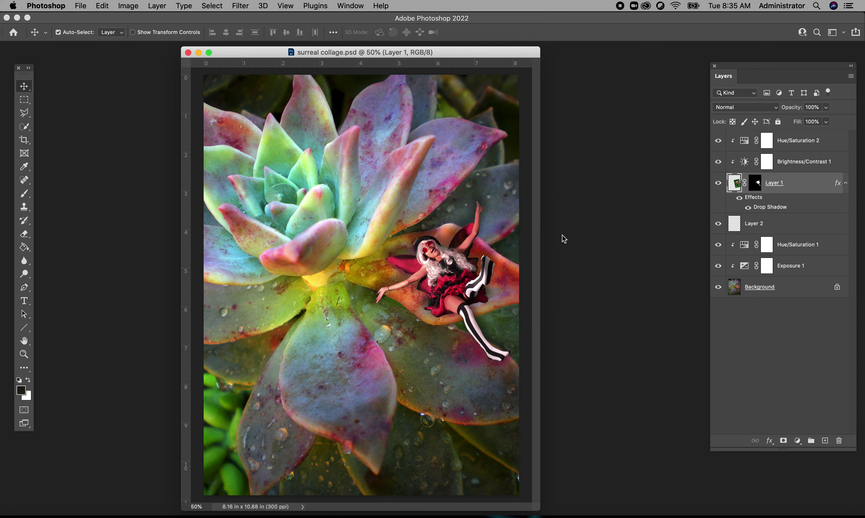
- Flatten the composite into a single layer and save it as a separate Photoshop file named "surreal collage filter" in the Downloads folder
left_click(155, 6)
left_click(198, 417)
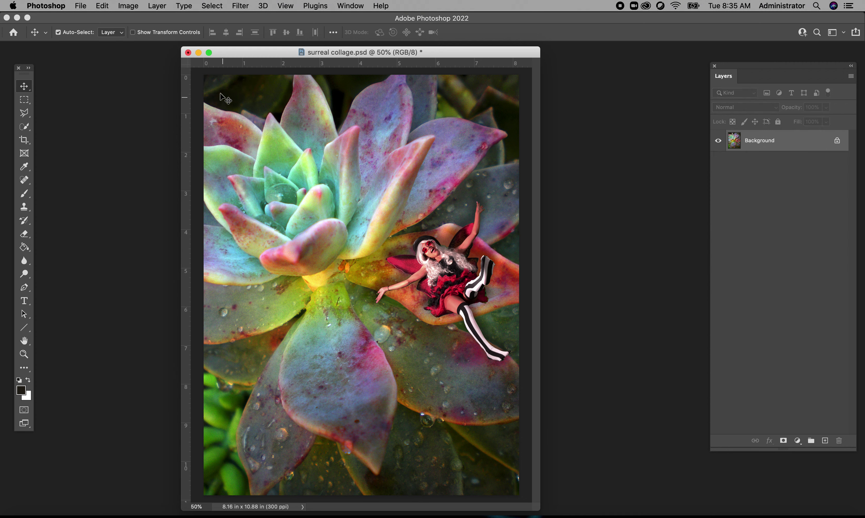
left_click(85, 6)
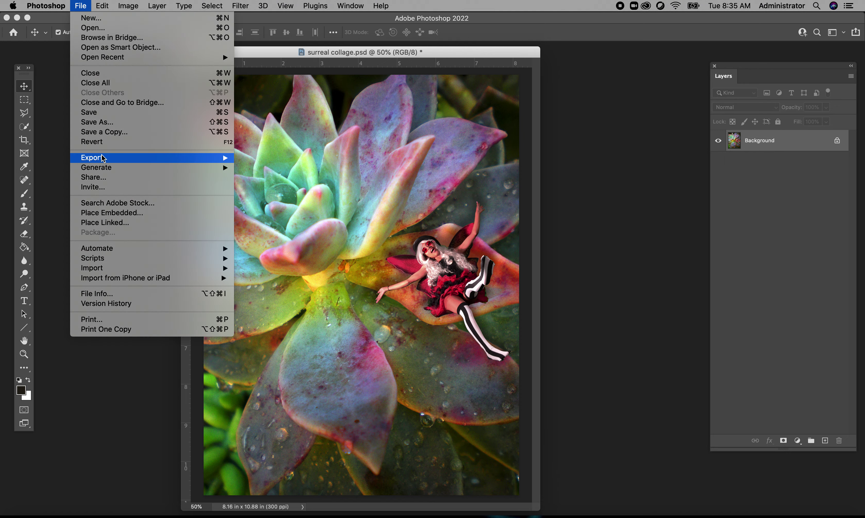
left_click(106, 123)
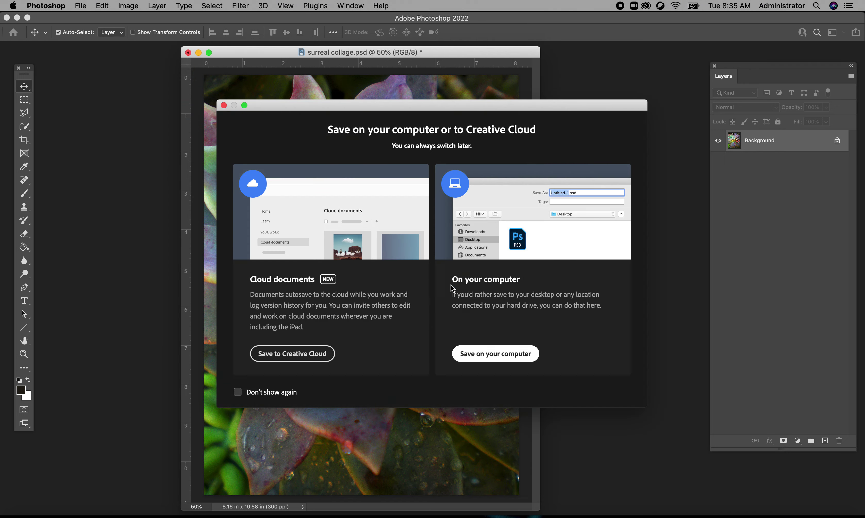
left_click(452, 288)
left_click(429, 99)
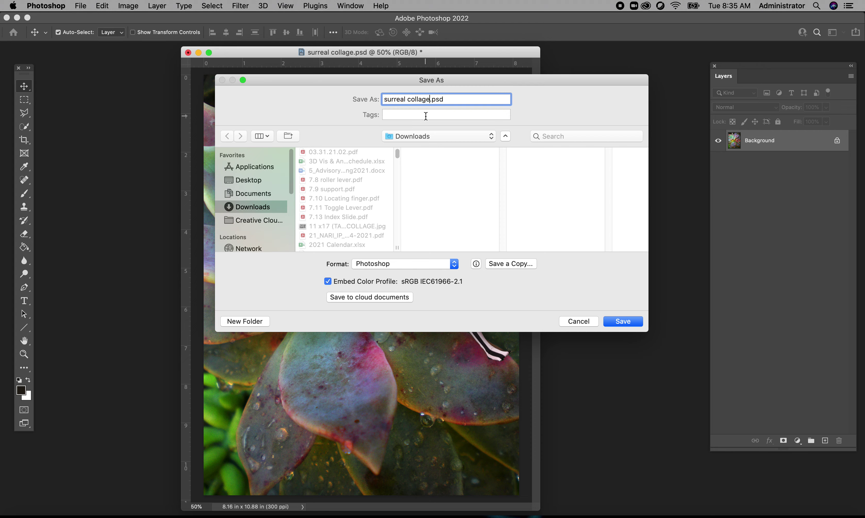
type("filter")
left_click(623, 321)
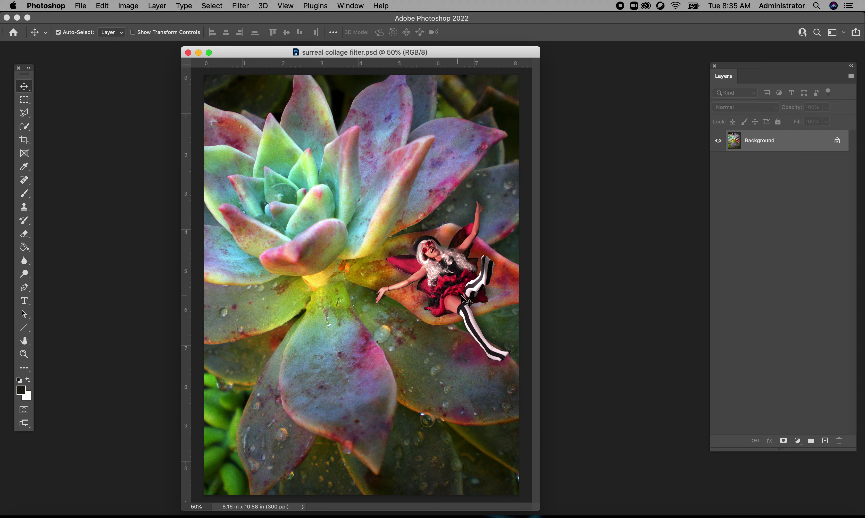
- Preview the Colored Pencil and Cutout filters on the flattened collage in the Filter Gallery, trying Cutout with 6 levels and edge simplicity 2
left_click(242, 6)
left_click(261, 66)
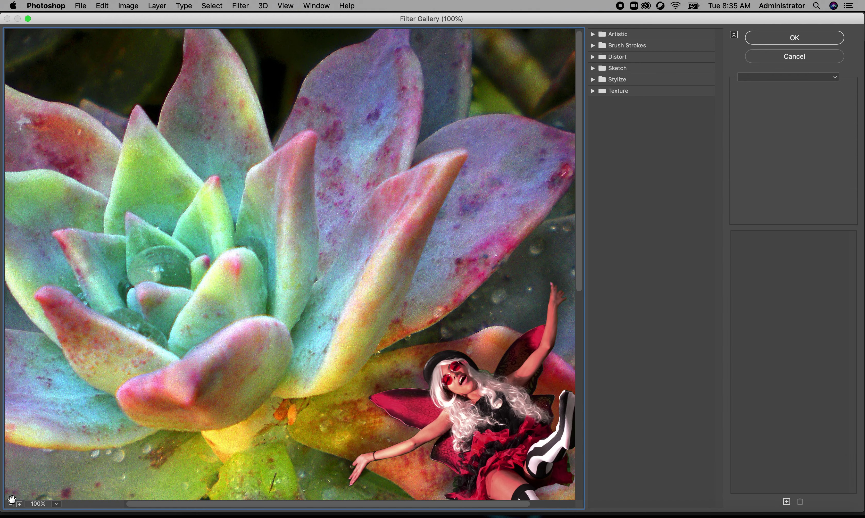
left_click(11, 504)
left_click(11, 504)
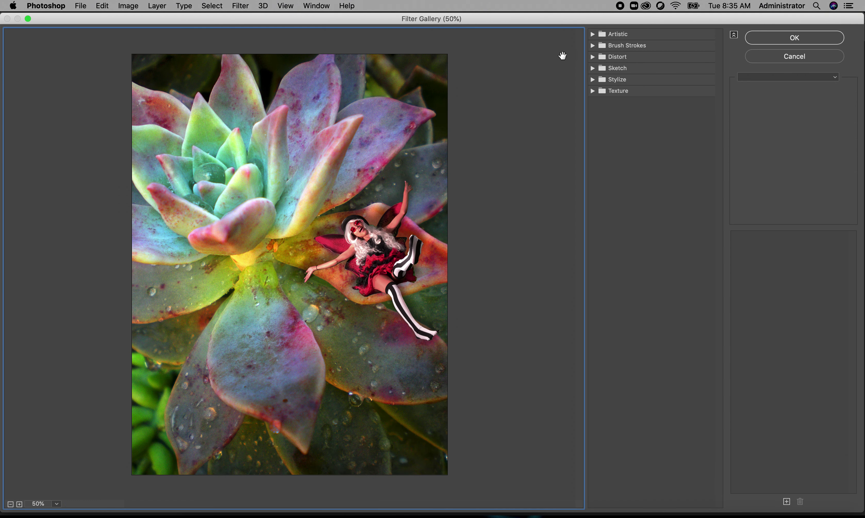
left_click(592, 34)
left_click(605, 61)
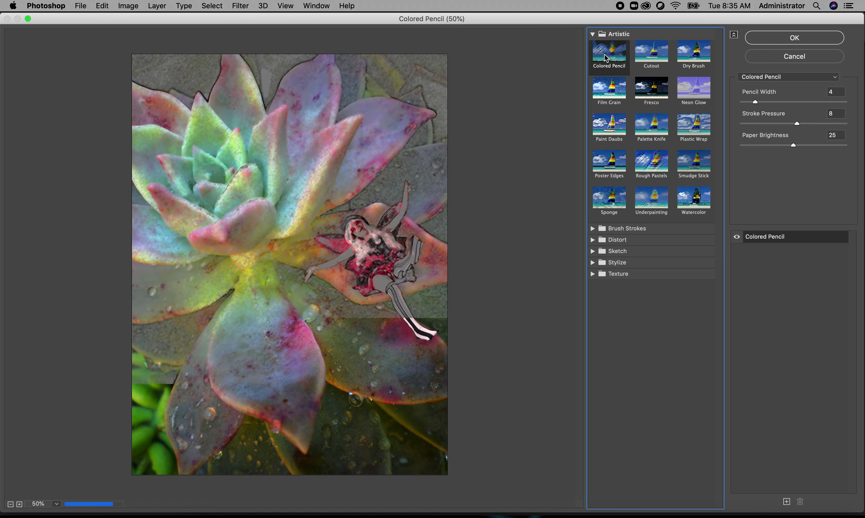
left_click(655, 59)
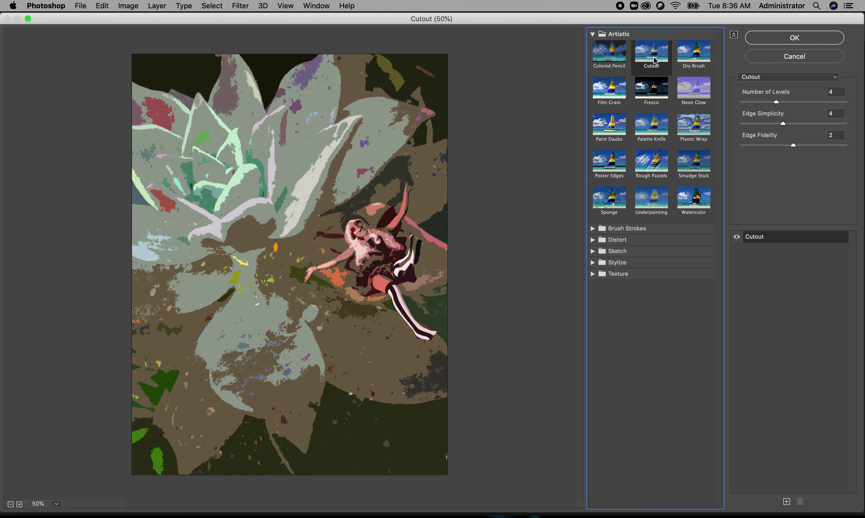
left_click_drag(777, 102, 807, 104)
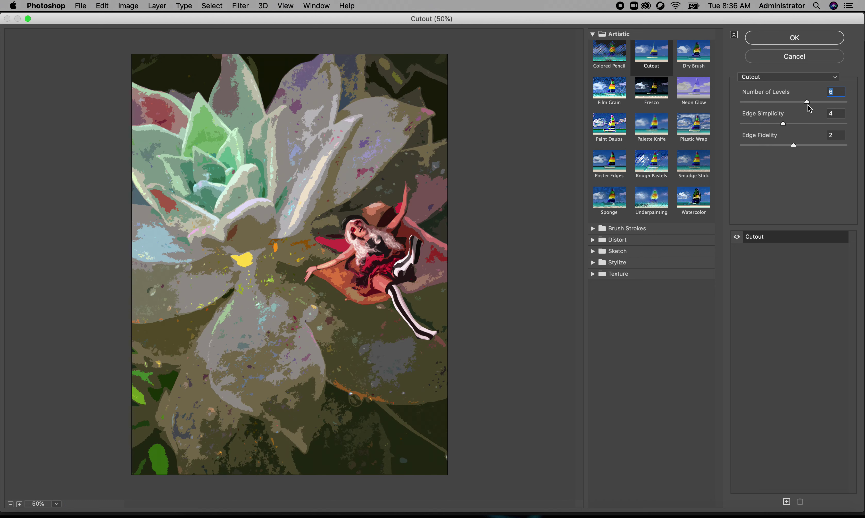
left_click_drag(783, 125, 762, 124)
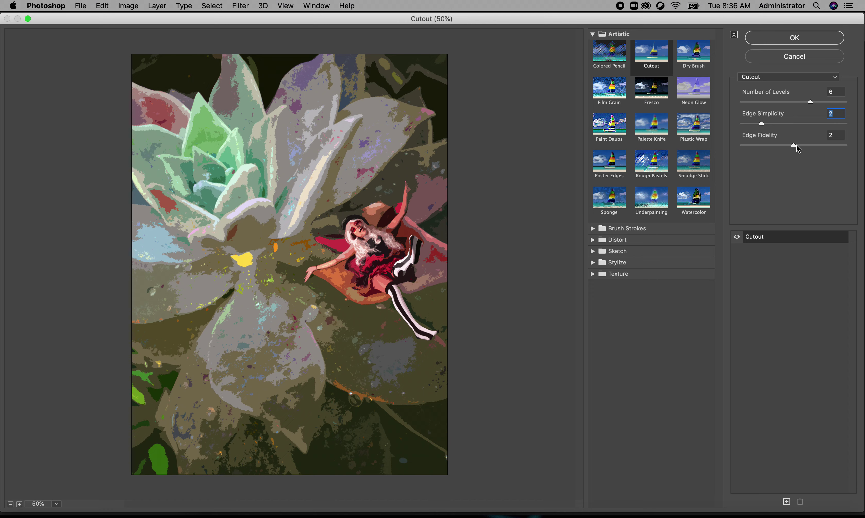
- Preview the Fresco, Film Grain and Paint Daubs filters on the collage, trying Paint Daubs with a larger brush and with brush size 1
left_click(652, 94)
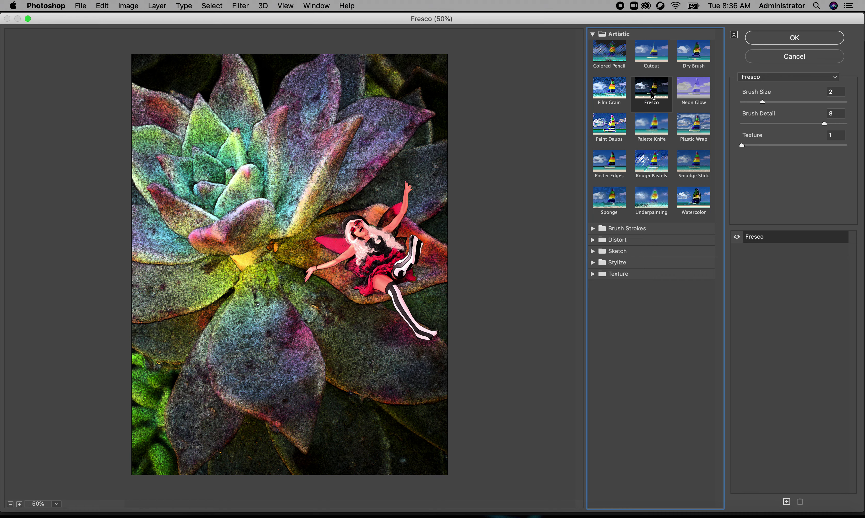
left_click(612, 96)
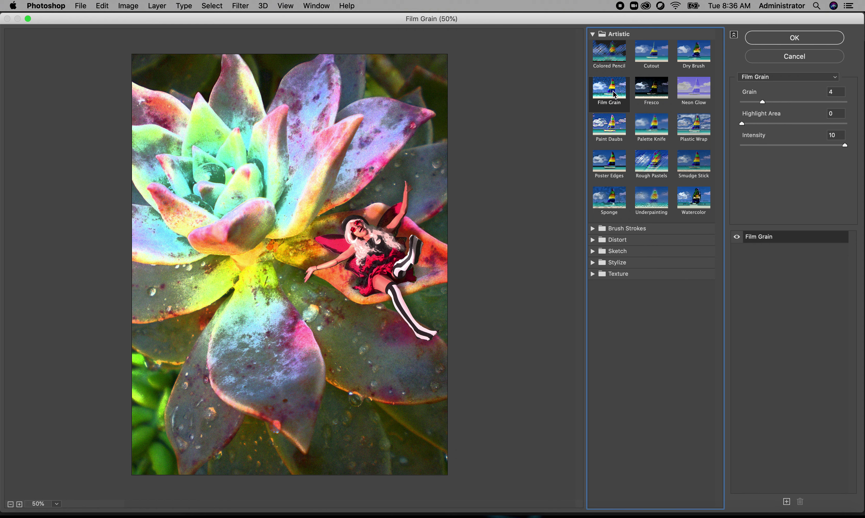
left_click(615, 135)
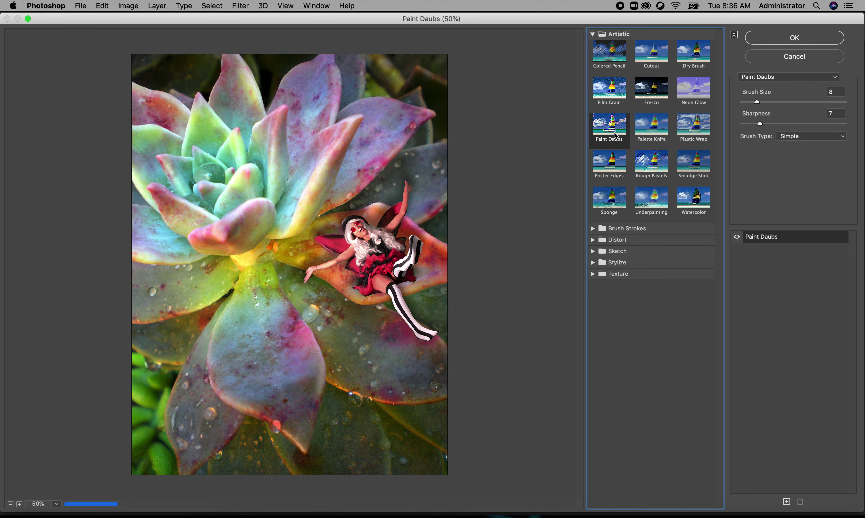
left_click(757, 101)
left_click_drag(810, 103, 818, 104)
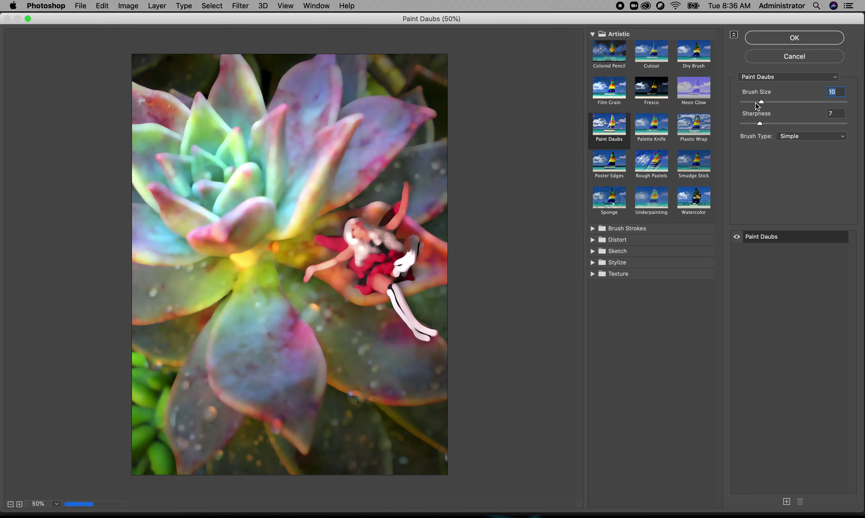
left_click_drag(819, 102, 741, 102)
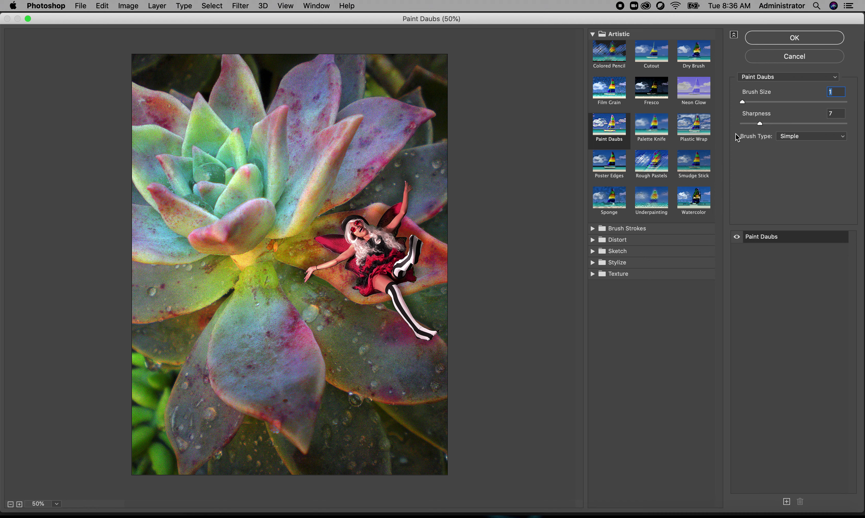
- Preview the Angled Strokes filter from the Brush Strokes category and leave the Filter Gallery without applying it
left_click(628, 228)
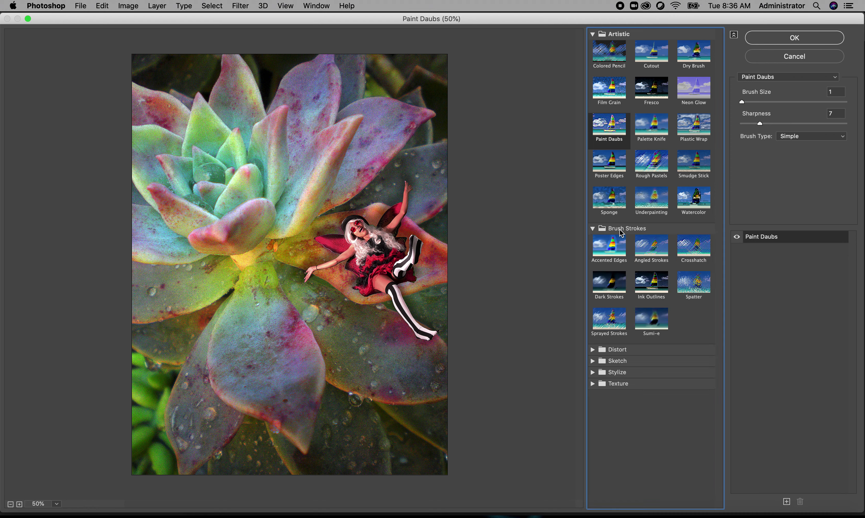
left_click(648, 248)
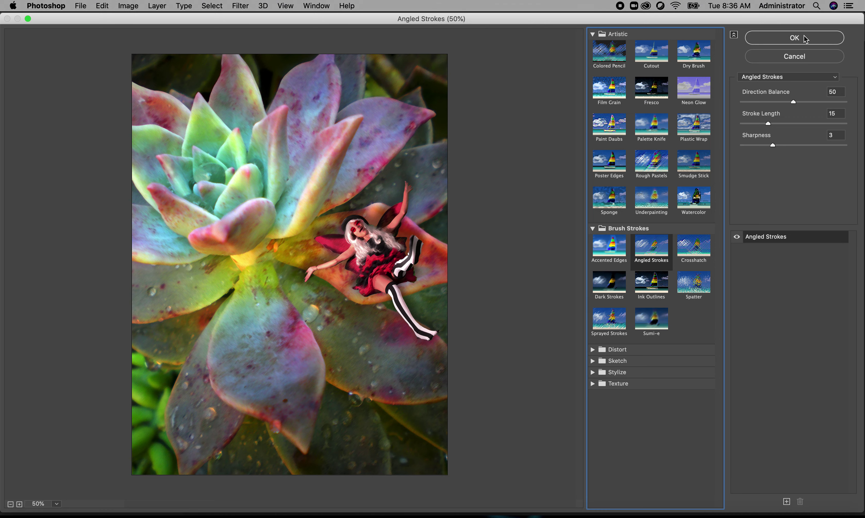
left_click(803, 58)
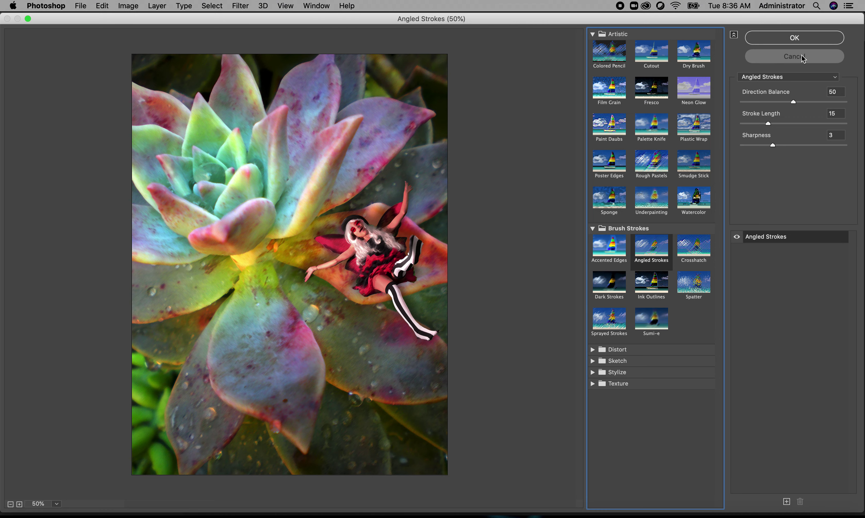